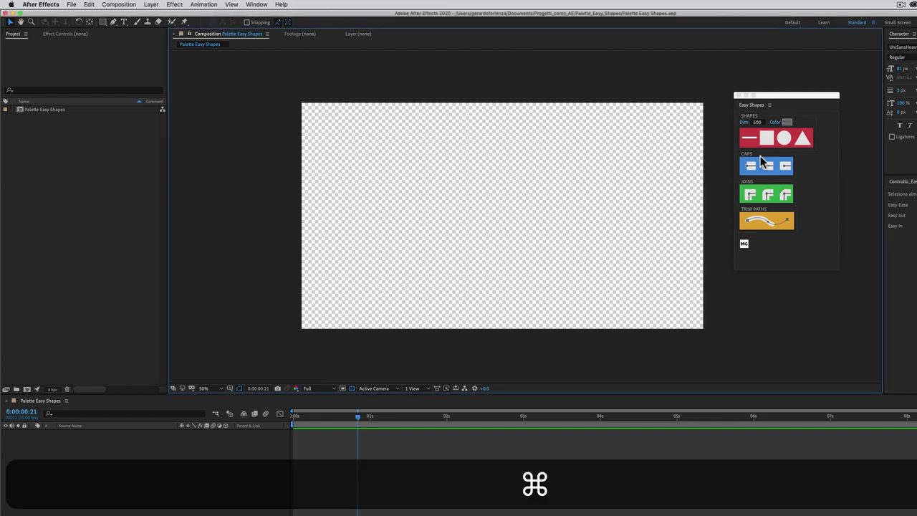
Hide After Effects to reveal the Finder desktop
{"action": "key", "text": "super+h"}
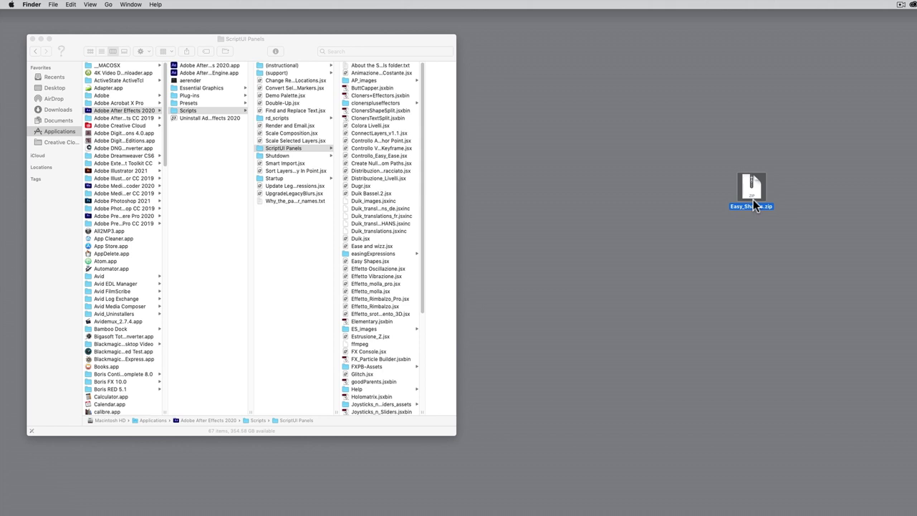
Extract Easy_Shapes.zip and open the Easy_Shapes folder in a window on the right
{"action": "double_click", "coordinate": [753, 190]}
{"action": "left_click_drag", "start_coordinate": [756, 192], "coordinate": [687, 211]}
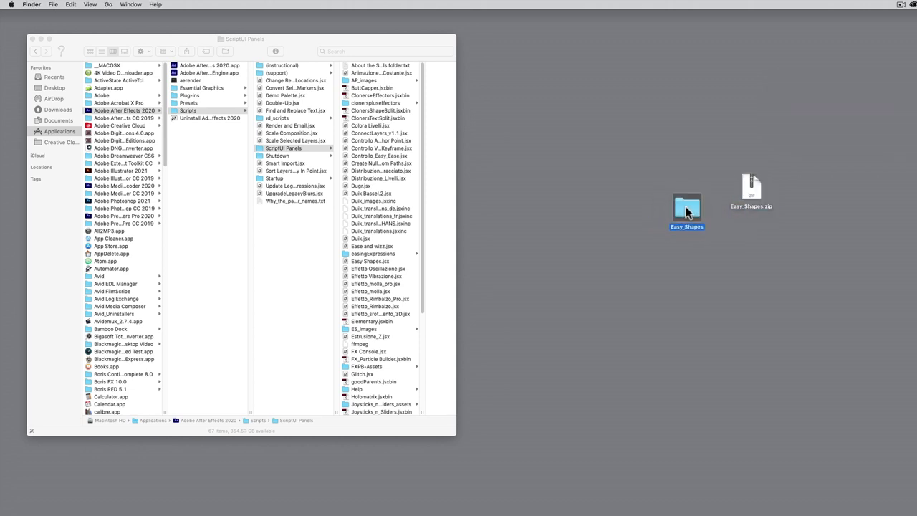
{"action": "double_click", "coordinate": [687, 209]}
{"action": "left_click_drag", "start_coordinate": [323, 45], "coordinate": [778, 93]}
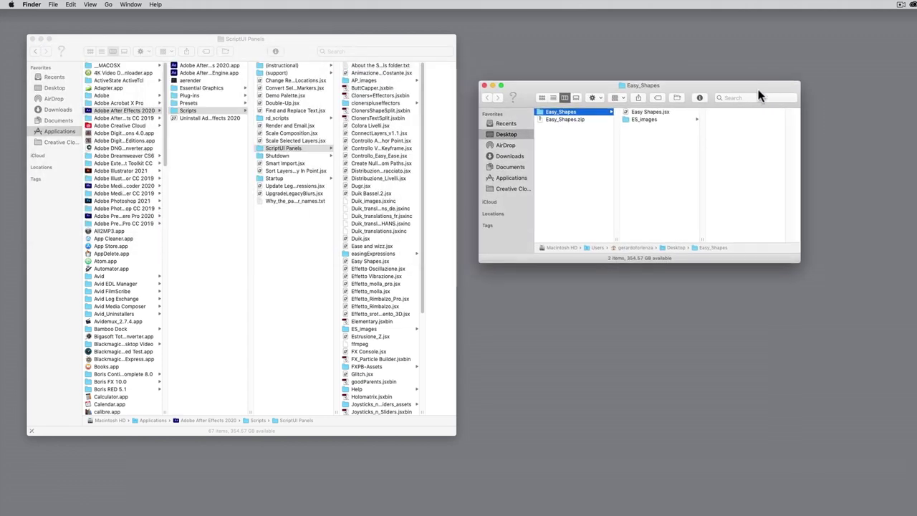
Select Easy Shapes.jsx and ES_images and drag them over the ScriptUI Panels folder and back
{"action": "left_click", "coordinate": [635, 113]}
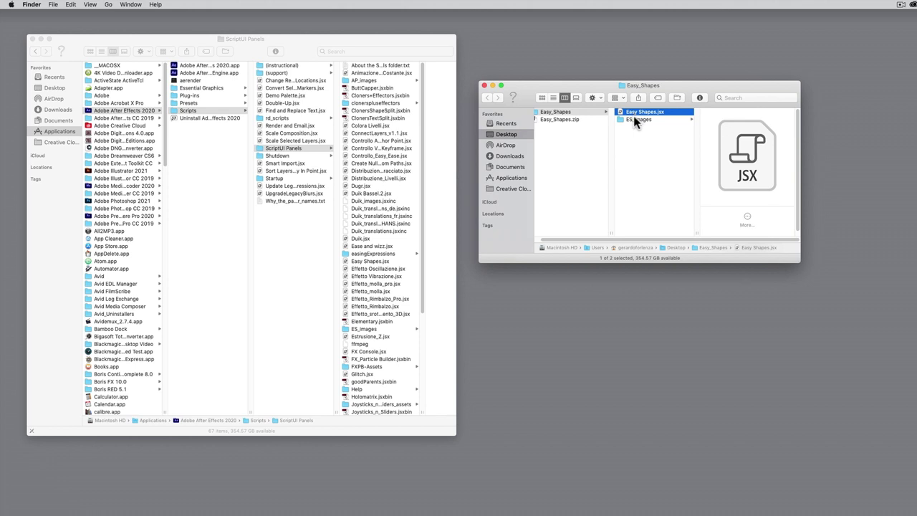
{"action": "left_click", "coordinate": [634, 120], "text": "shift"}
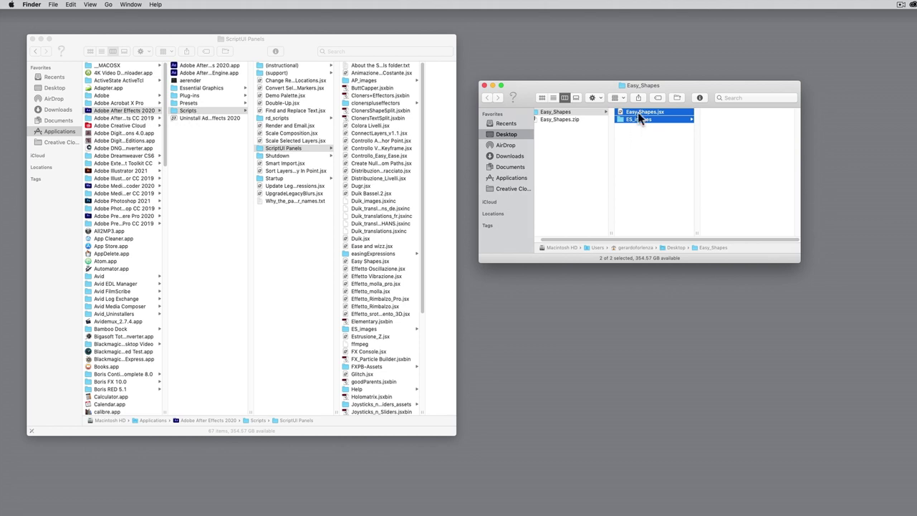
{"action": "mouse_move", "coordinate": [639, 113]}
{"action": "left_mouse_down"}
{"action": "mouse_move", "coordinate": [383, 173]}
{"action": "mouse_move", "coordinate": [383, 182]}
{"action": "left_mouse_up"}
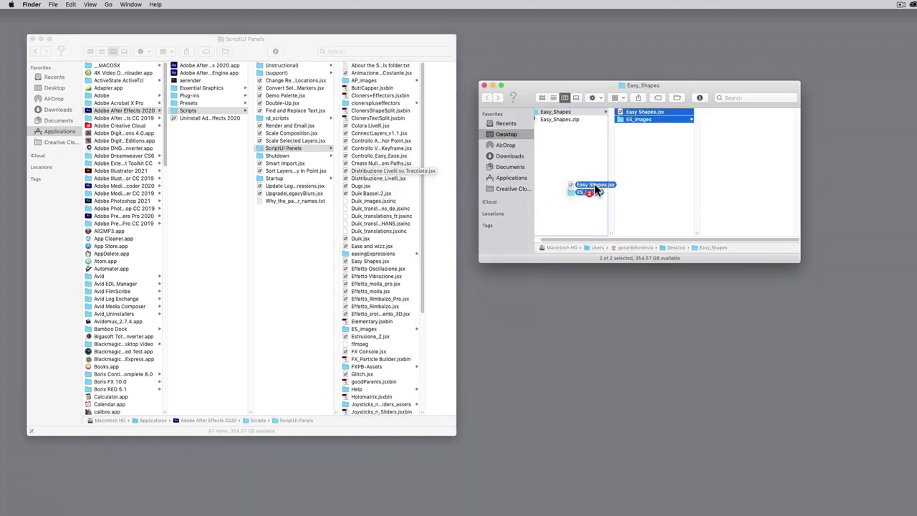
{"action": "left_click_drag", "start_coordinate": [384, 182], "coordinate": [649, 170]}
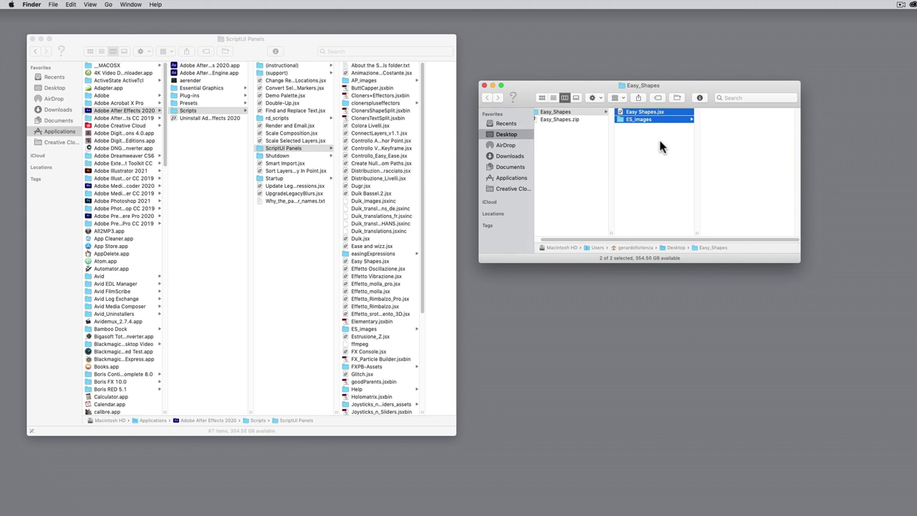
Return to After Effects and scroll the Window menu to Easy Shapes.jsx without choosing it
{"action": "key", "text": "super"}
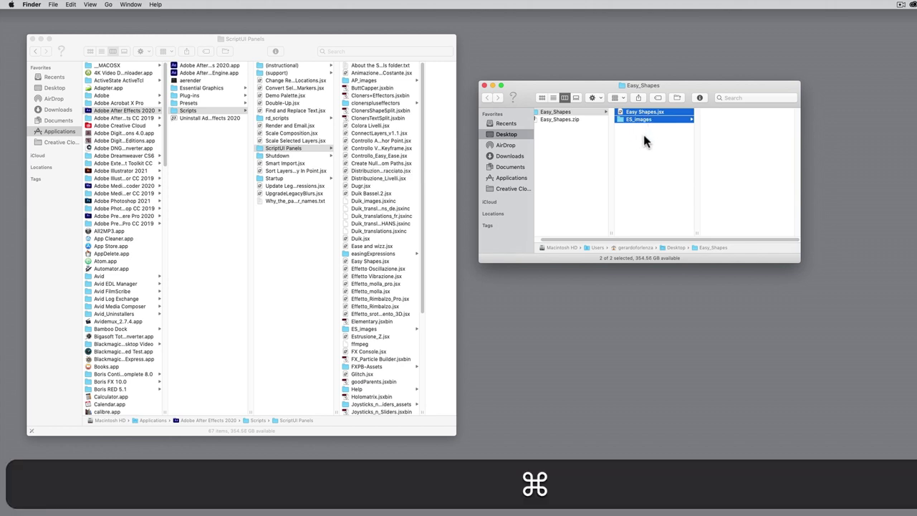
{"action": "key", "text": "super+Tab"}
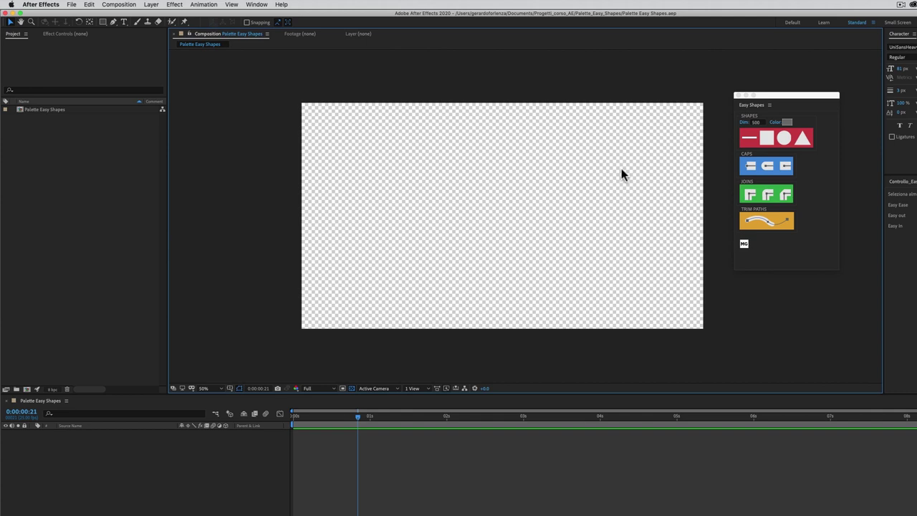
{"action": "left_click", "coordinate": [258, 5]}
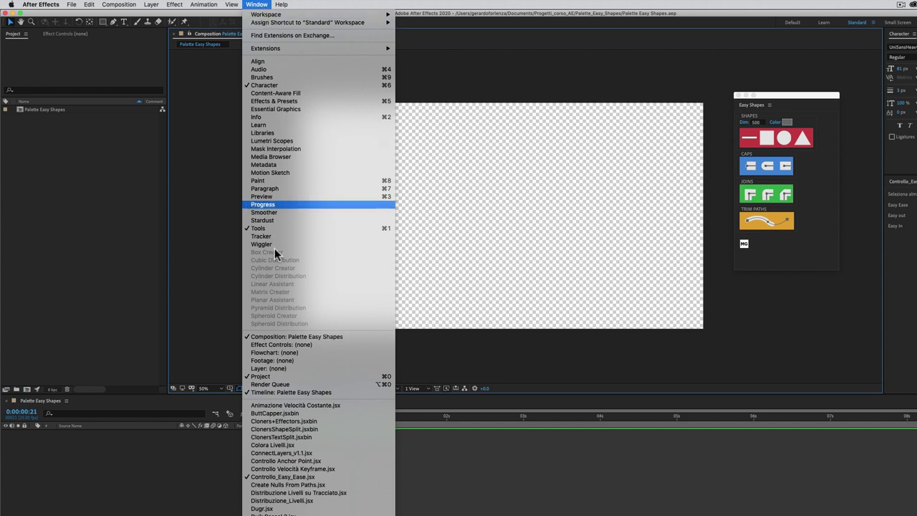
{"action": "scroll", "coordinate": [315, 430], "scroll_direction": "down", "scroll_amount": 5}
{"action": "scroll", "coordinate": [265, 401], "scroll_direction": "down", "scroll_amount": 2}
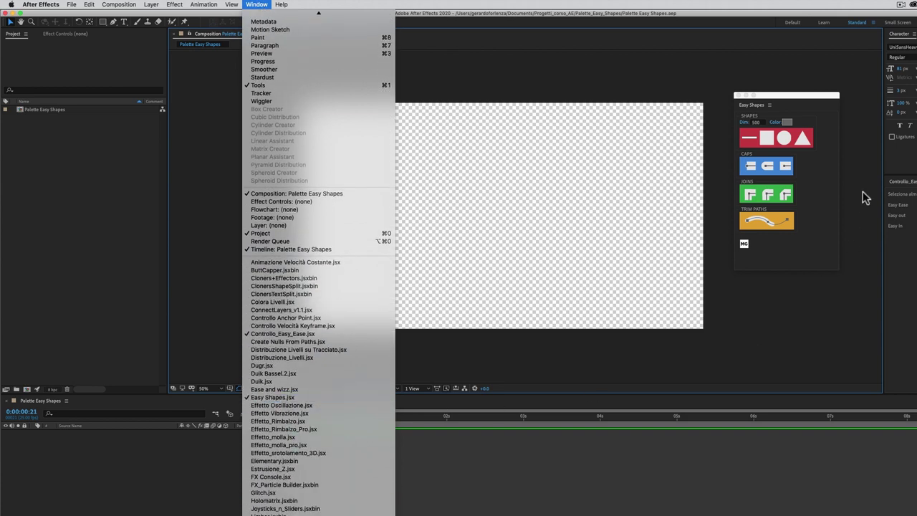
{"action": "left_click", "coordinate": [788, 96]}
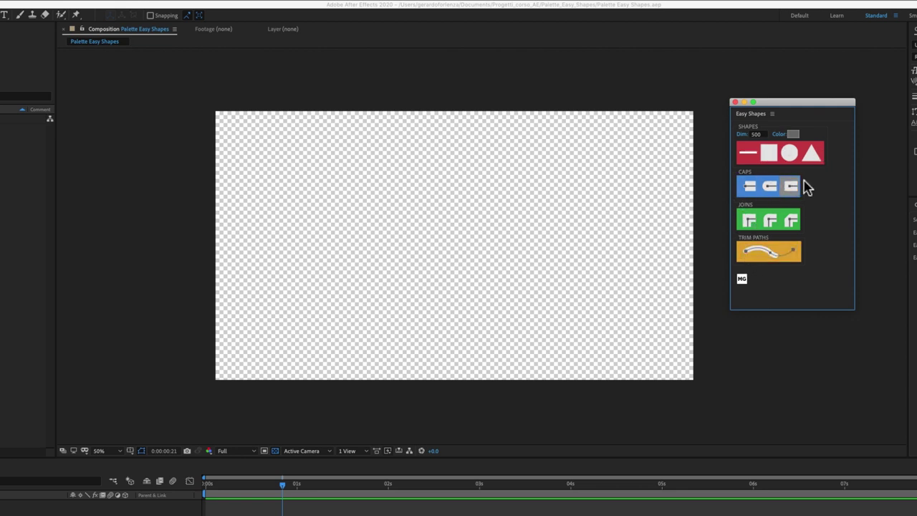
{"action": "left_click", "coordinate": [743, 281]}
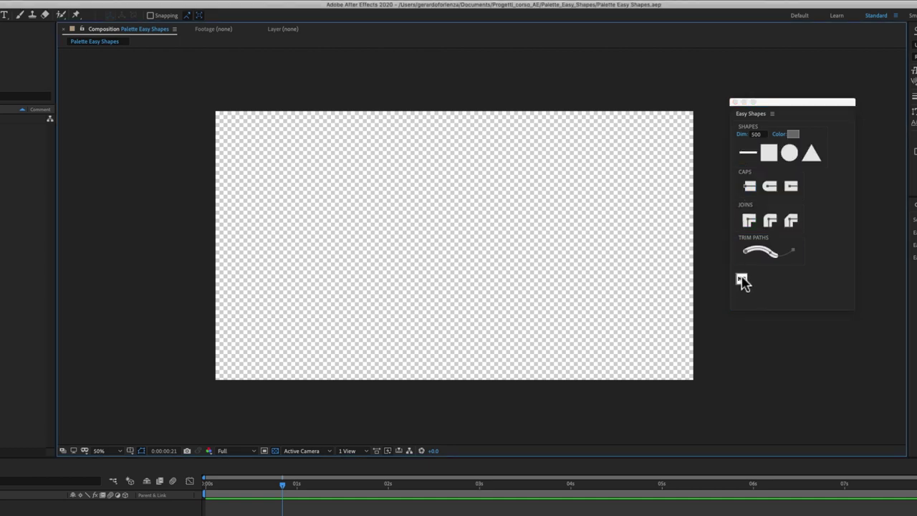
{"action": "left_click", "coordinate": [743, 281]}
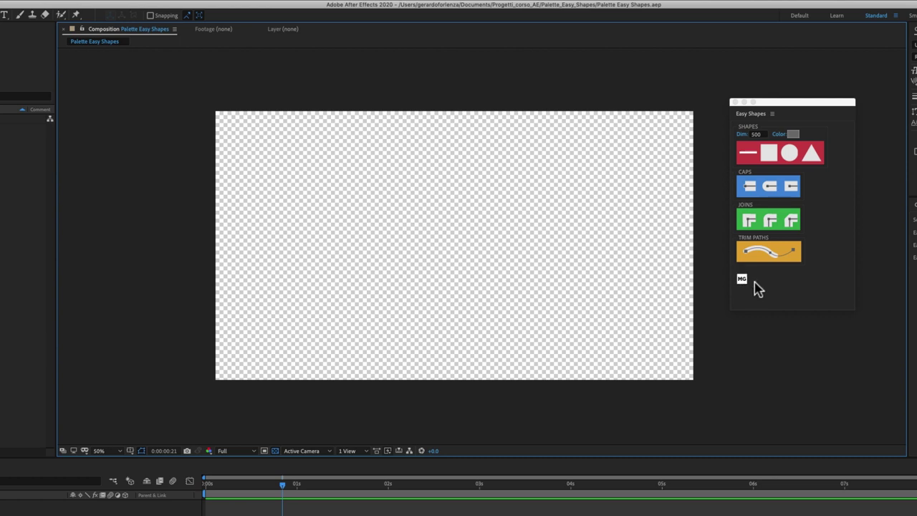
{"action": "left_click", "coordinate": [803, 212]}
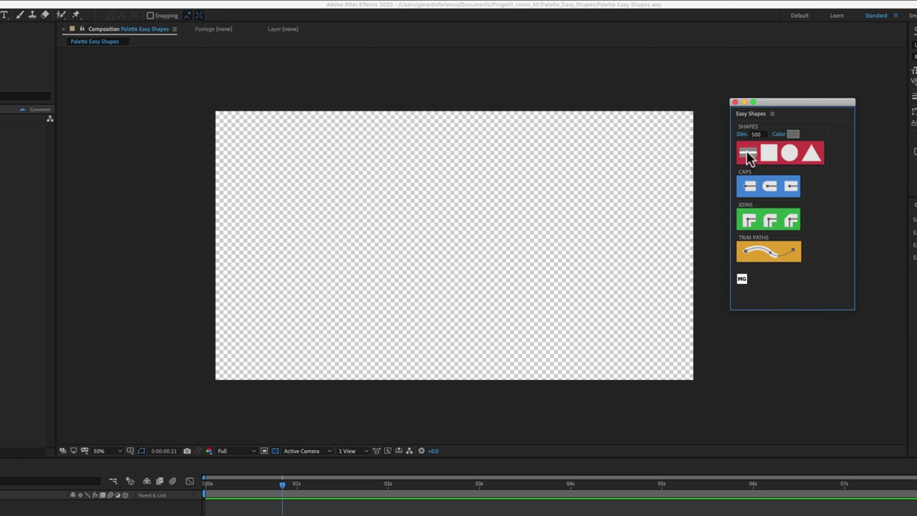
{"action": "left_click", "coordinate": [748, 157]}
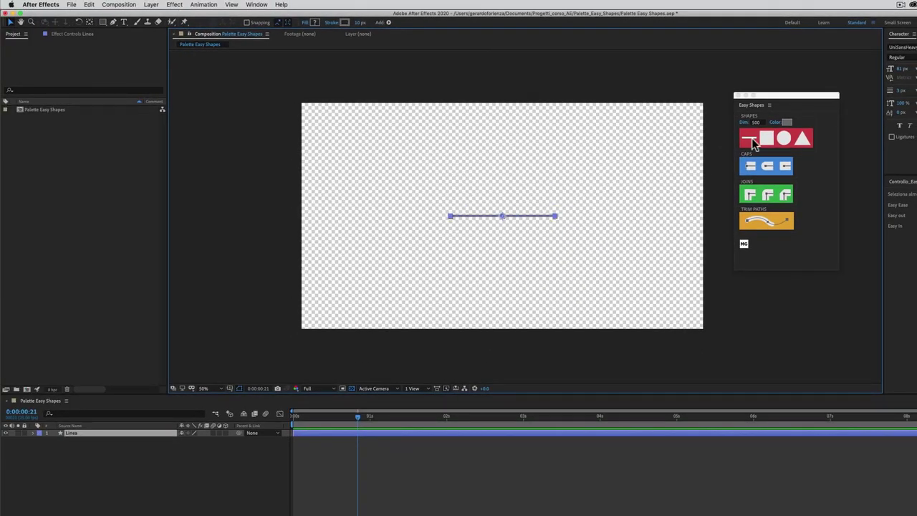
{"action": "left_click_drag", "start_coordinate": [755, 124], "coordinate": [757, 127]}
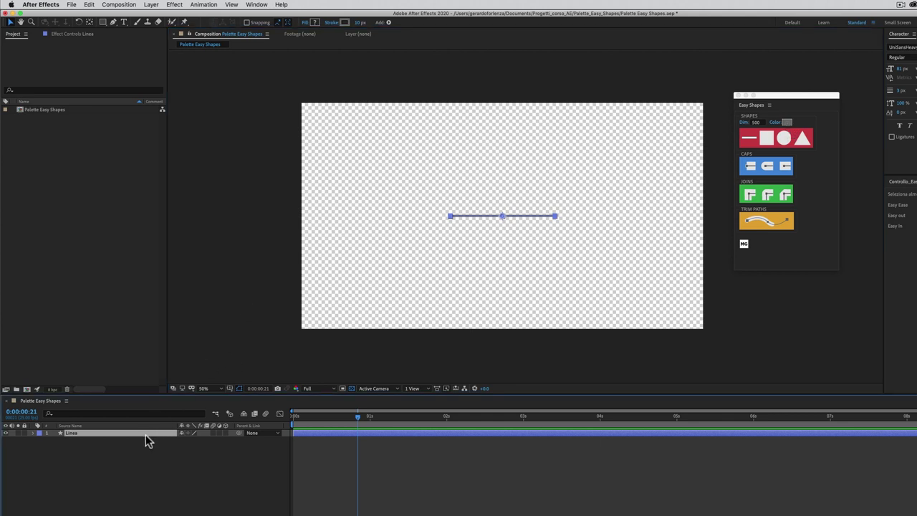
{"action": "key", "text": "BackSpace"}
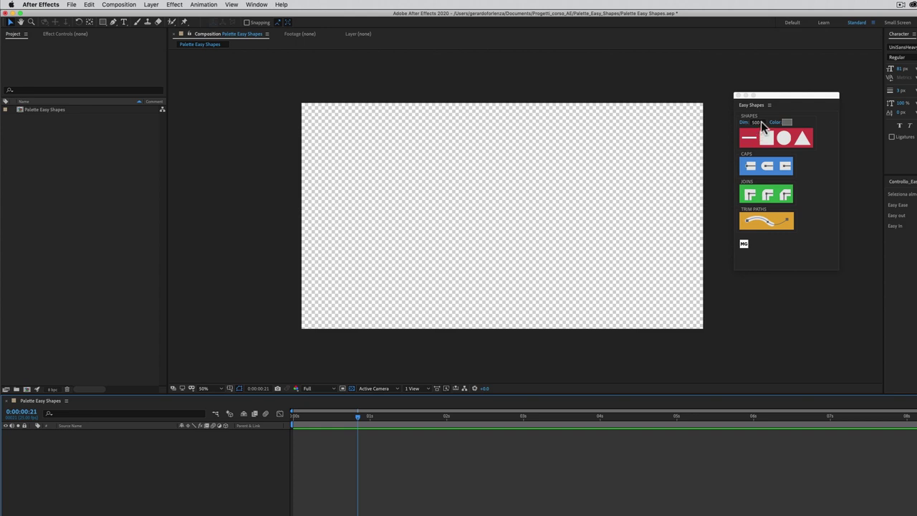
Set Easy Shapes Dim to 1000 and colour red, then create and delete a test line
{"action": "left_click", "coordinate": [761, 124]}
{"action": "double_click", "coordinate": [757, 122]}
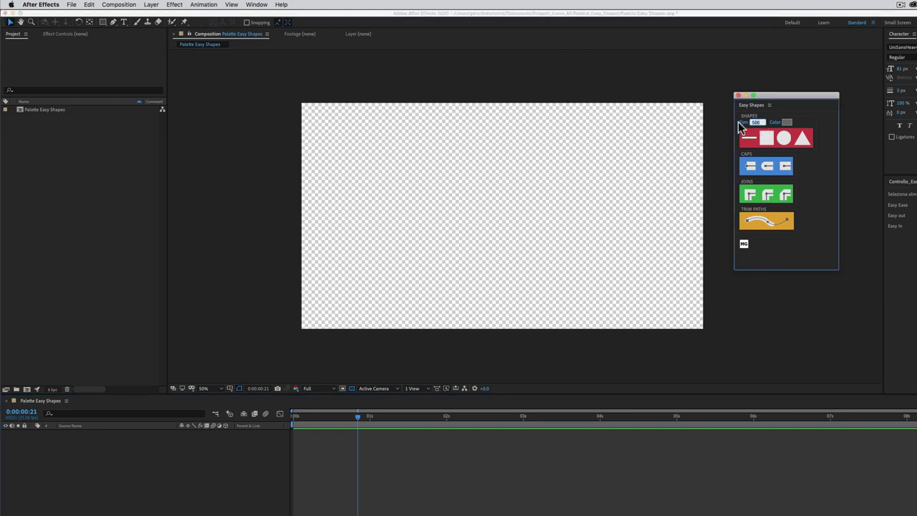
{"action": "type", "text": "1000"}
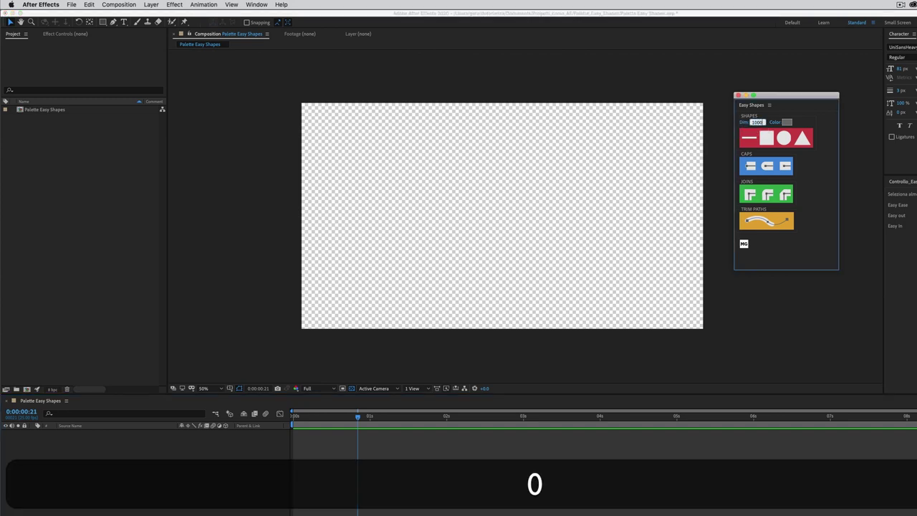
{"action": "left_click", "coordinate": [787, 123]}
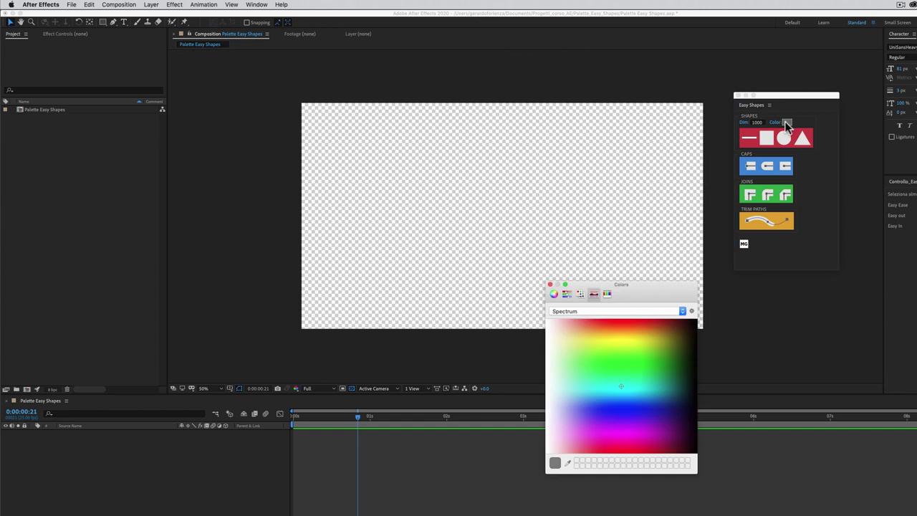
{"action": "left_click_drag", "start_coordinate": [619, 382], "coordinate": [622, 322]}
{"action": "left_click", "coordinate": [550, 284]}
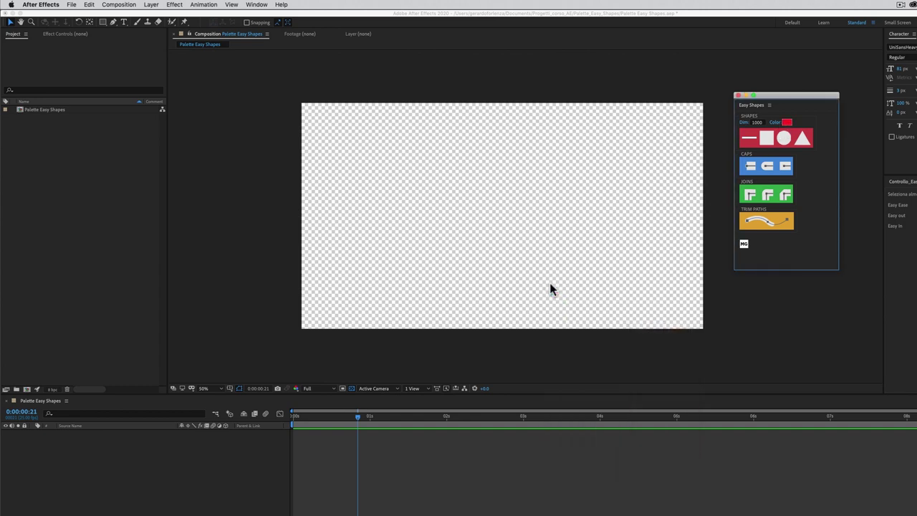
{"action": "left_click", "coordinate": [749, 139]}
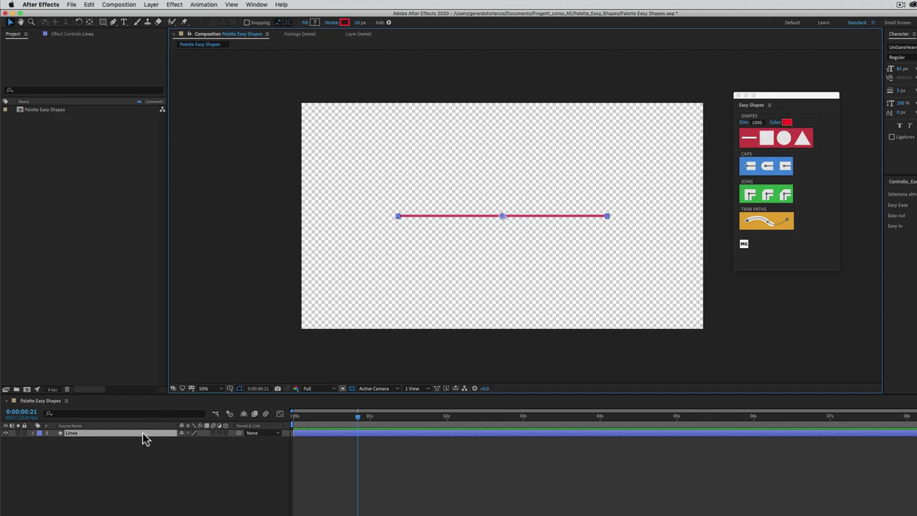
{"action": "key", "text": "BackSpace"}
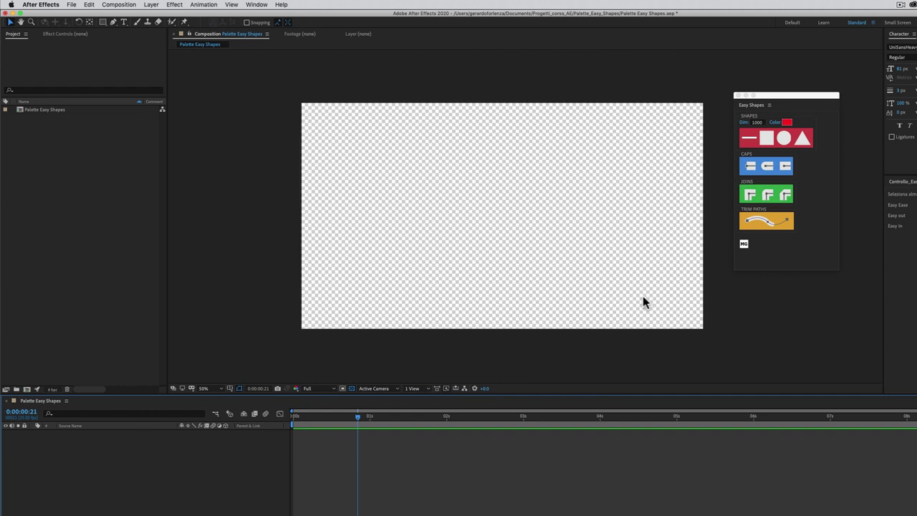
Set Dim to 400 with blue, then create and delete a filled square
{"action": "left_click", "coordinate": [755, 122]}
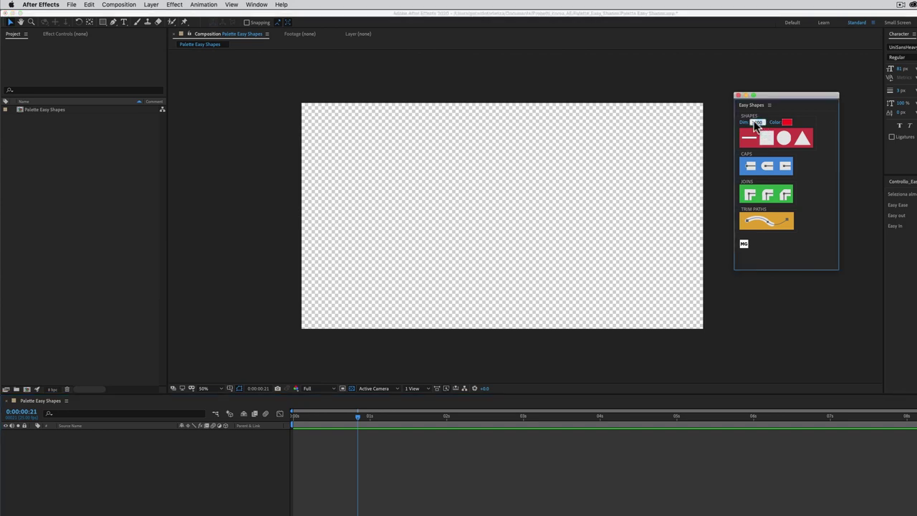
{"action": "type", "text": "400"}
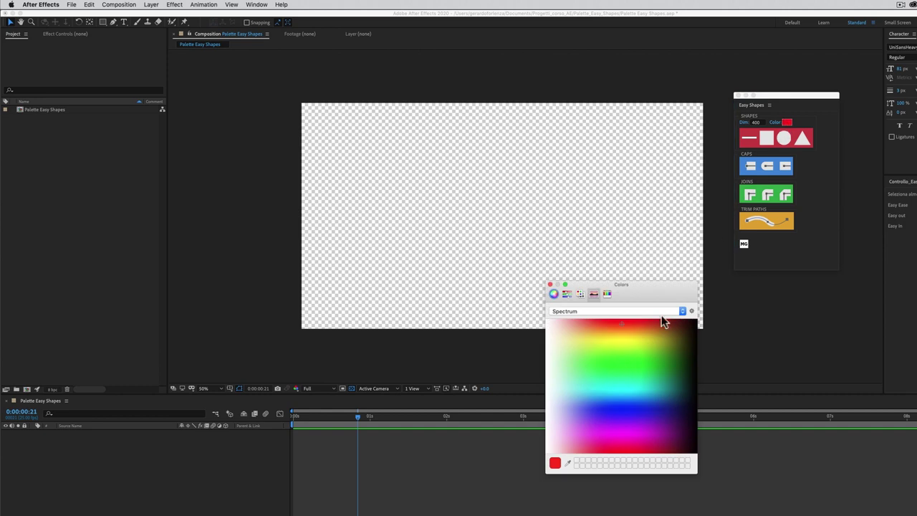
{"action": "left_click", "coordinate": [550, 284]}
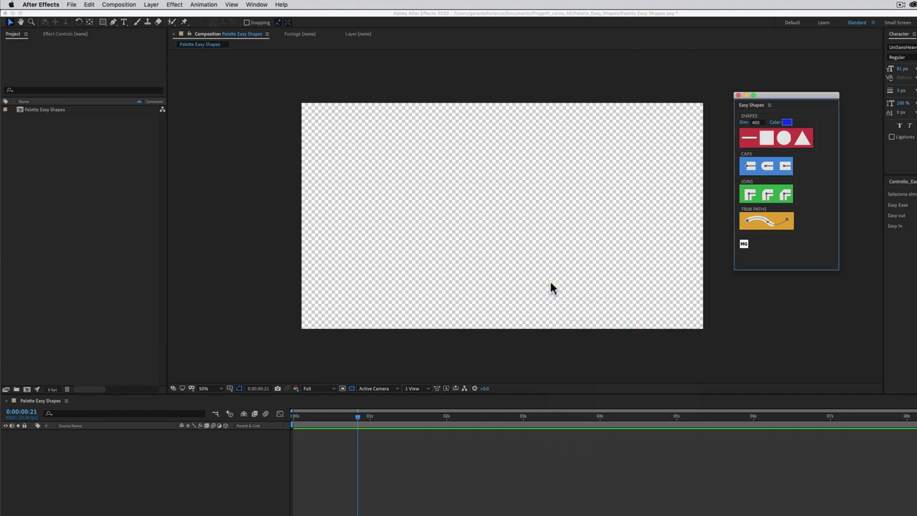
{"action": "left_click", "coordinate": [765, 140]}
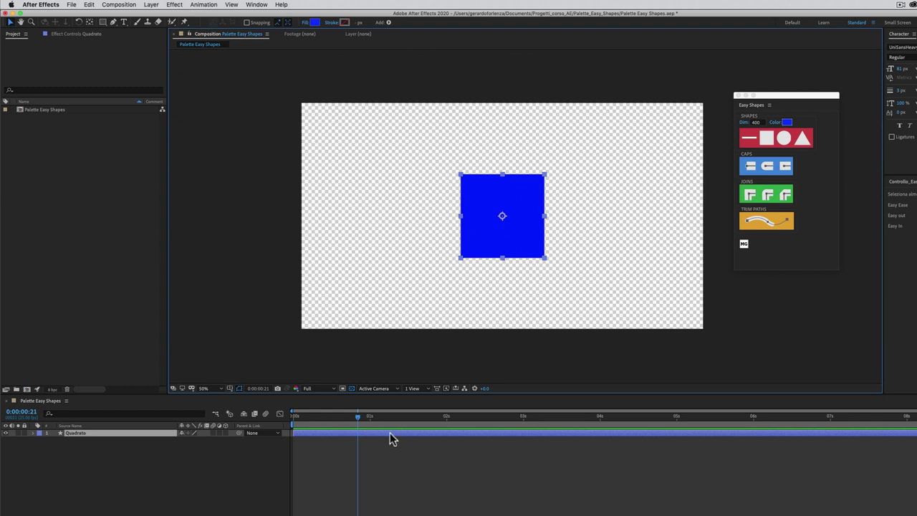
{"action": "key", "text": "BackSpace"}
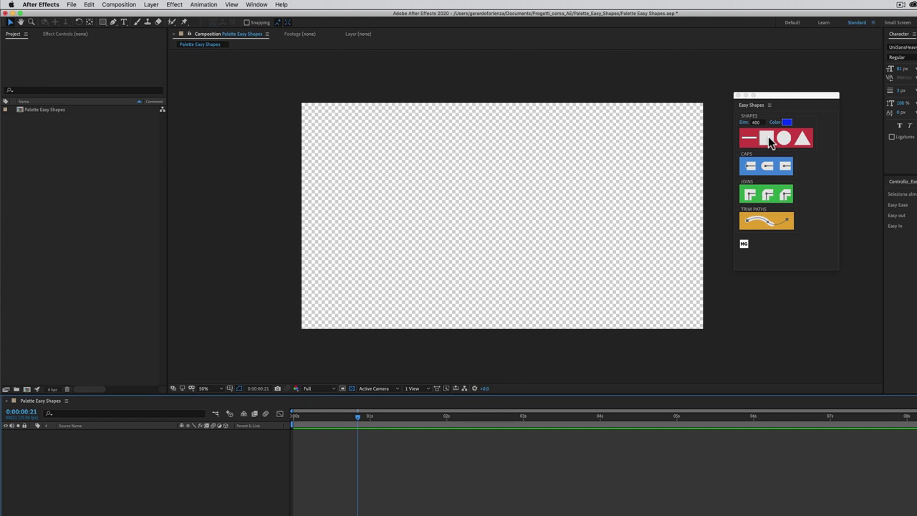
Create and delete outline-only and filled blue squares in turn to compare them
{"action": "key", "text": "alt"}
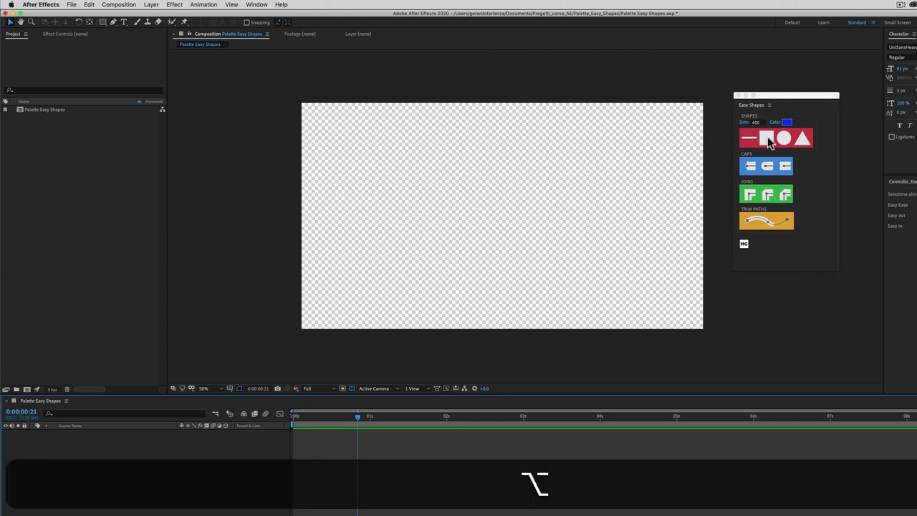
{"action": "left_click", "coordinate": [768, 141], "text": "alt"}
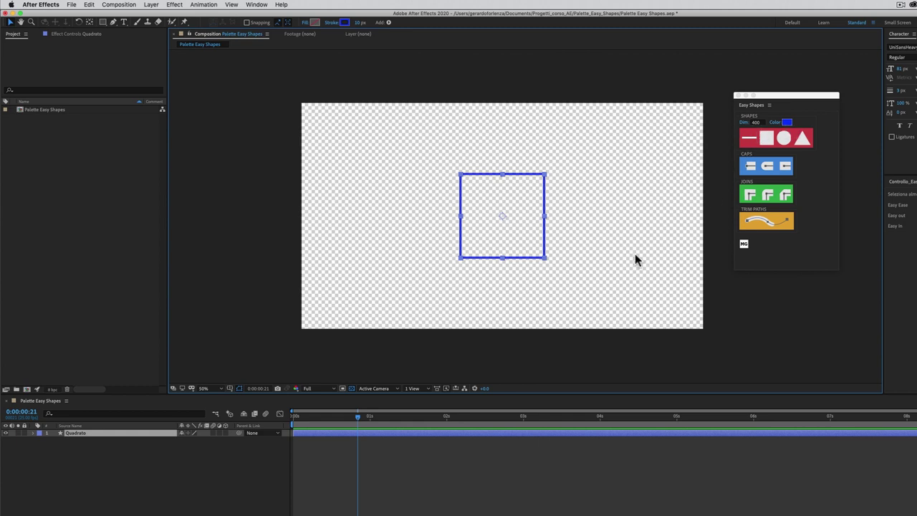
{"action": "key", "text": "BackSpace"}
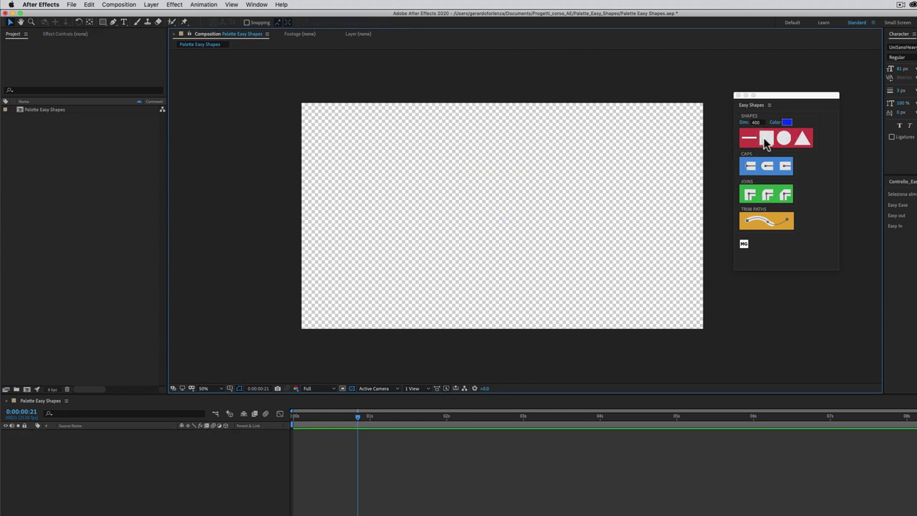
{"action": "left_click", "coordinate": [766, 140]}
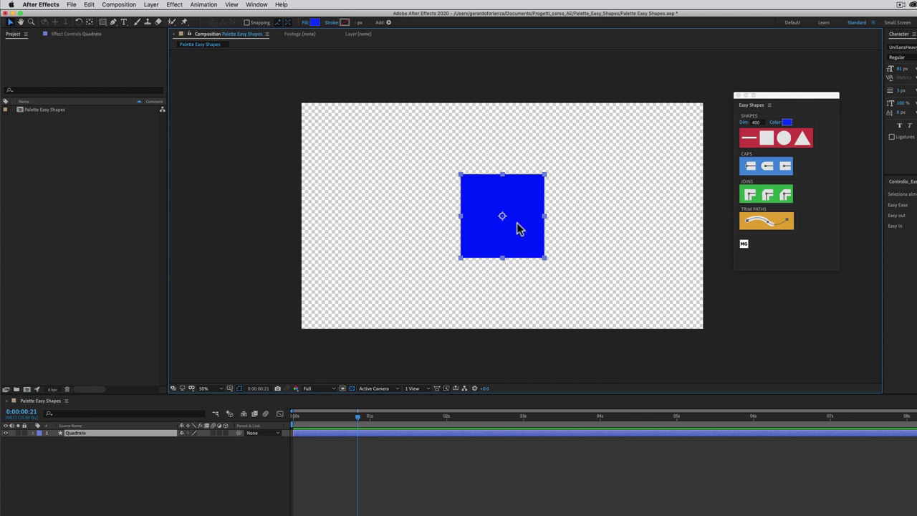
{"action": "key", "text": "BackSpace"}
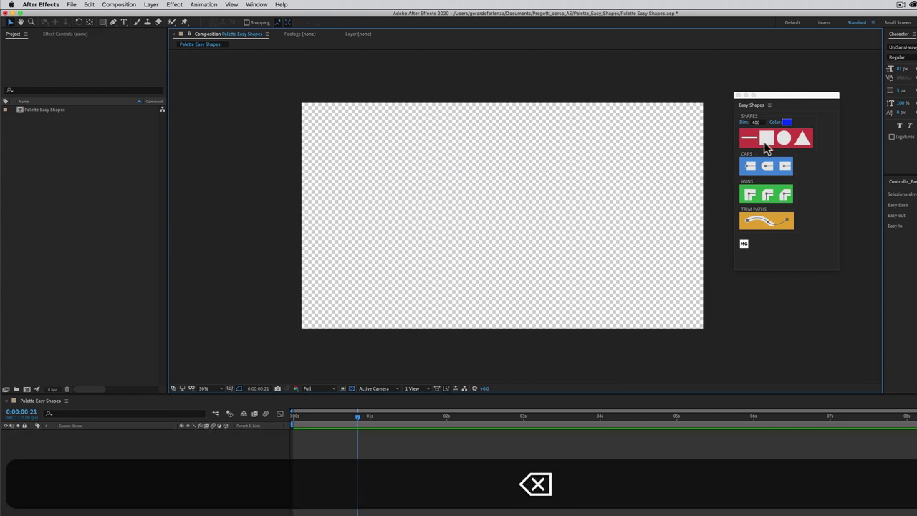
{"action": "left_click", "coordinate": [767, 140], "text": "alt"}
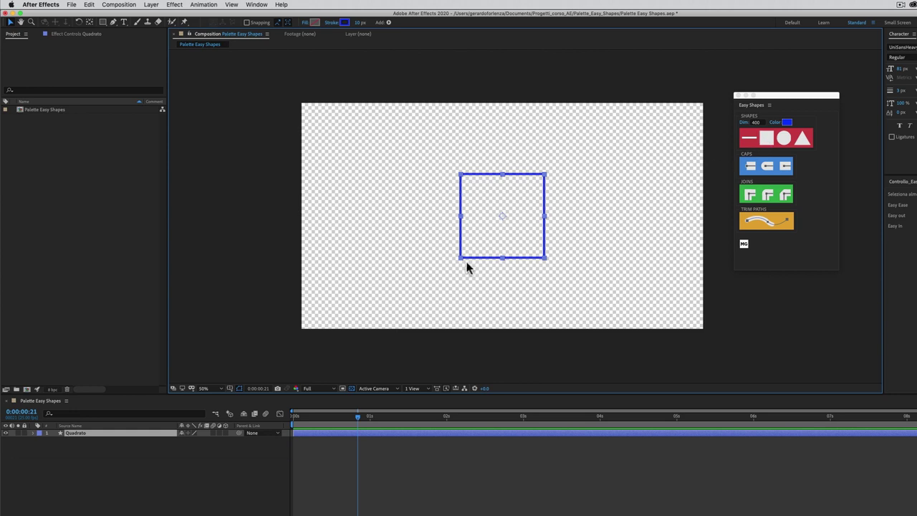
{"action": "key", "text": "BackSpace"}
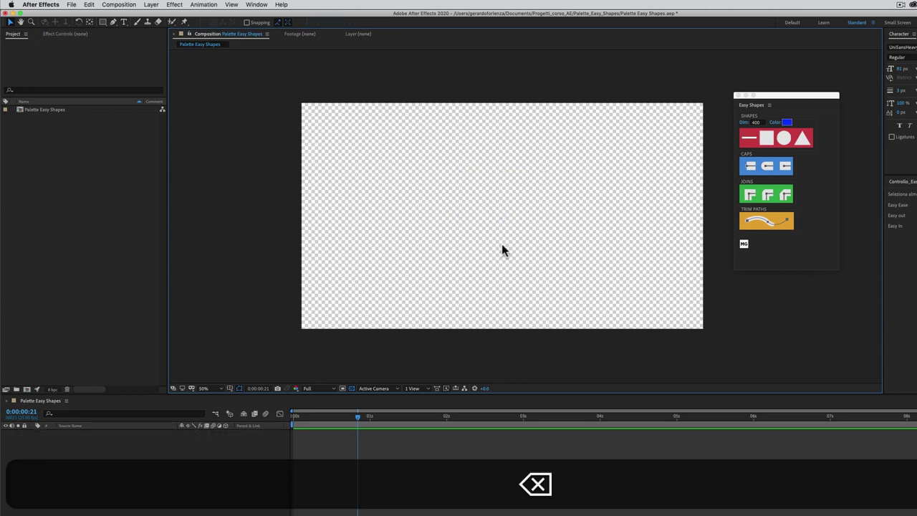
{"action": "left_click", "coordinate": [784, 140]}
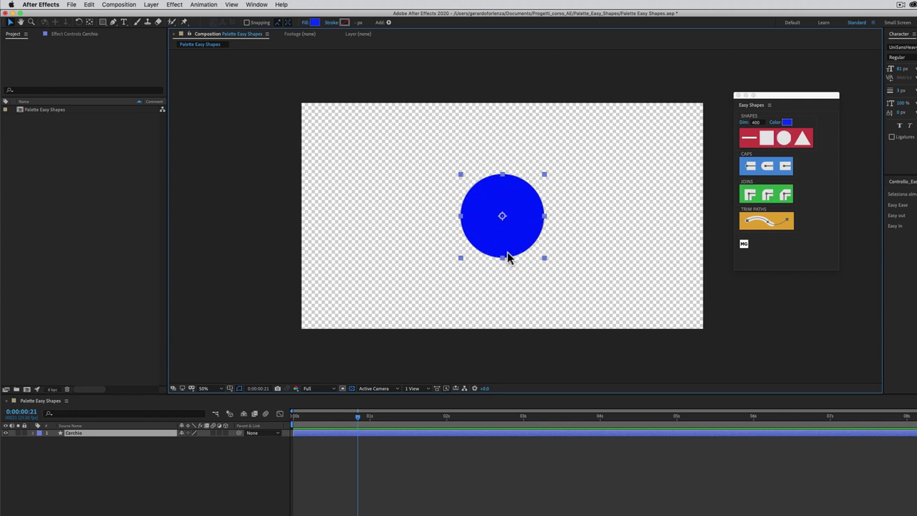
{"action": "key", "text": "BackSpace"}
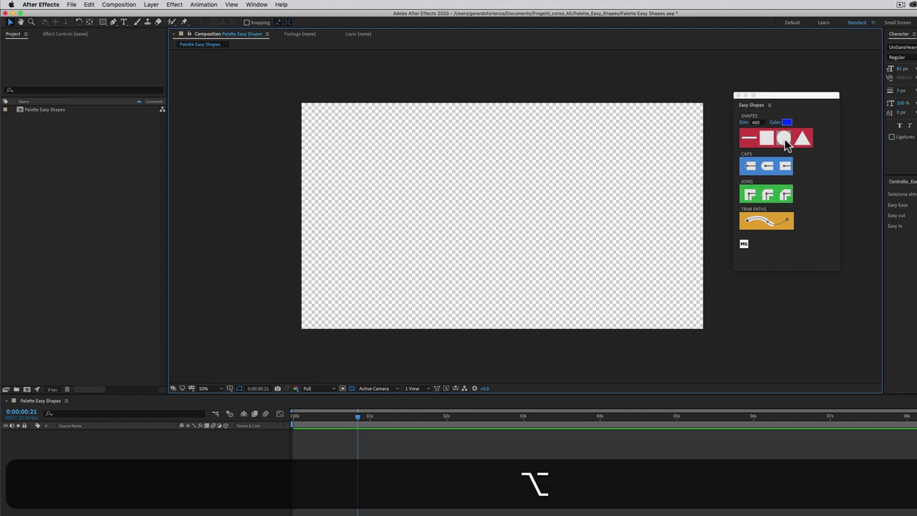
{"action": "left_click", "coordinate": [783, 140], "text": "alt"}
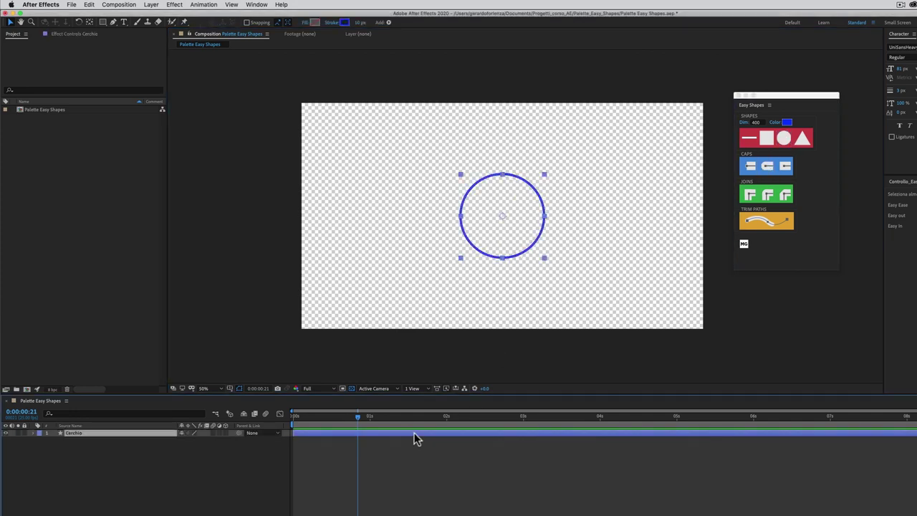
{"action": "key", "text": "BackSpace"}
{"action": "left_click", "coordinate": [803, 141]}
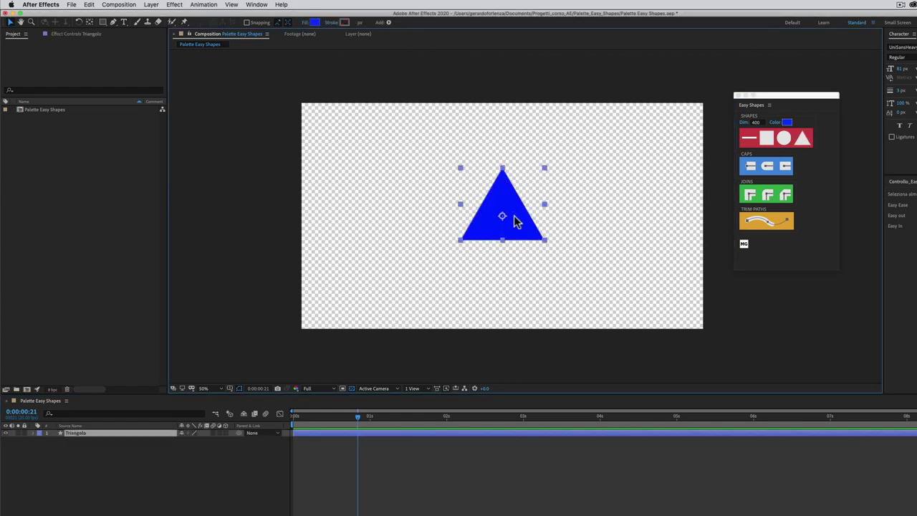
{"action": "key", "text": "BackSpace"}
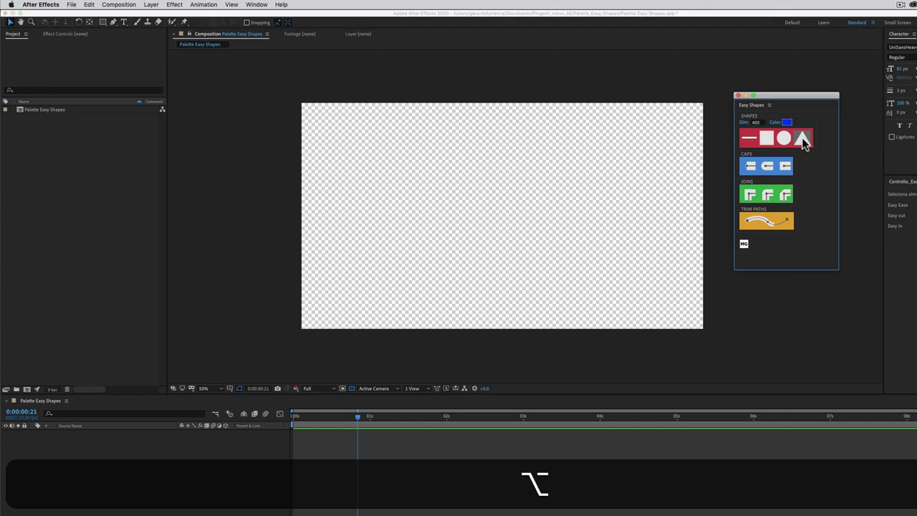
{"action": "left_click", "coordinate": [802, 141], "text": "alt"}
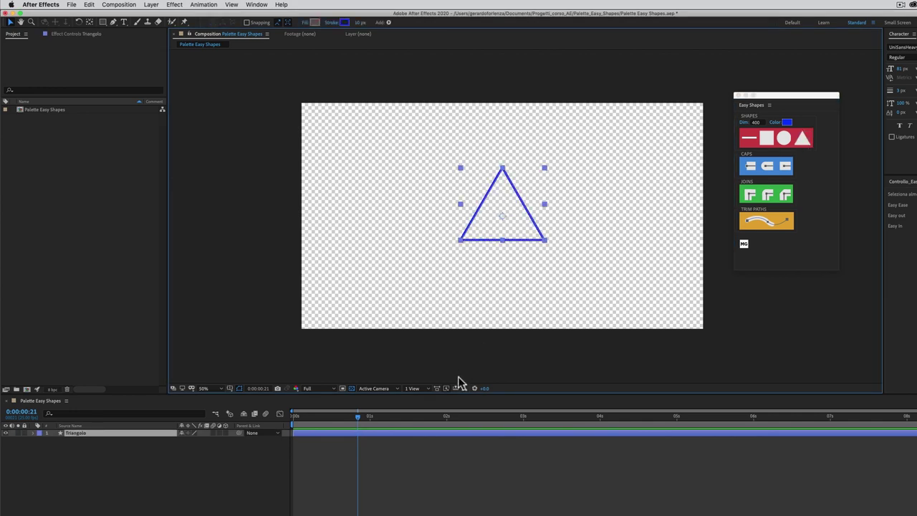
{"action": "key", "text": "BackSpace"}
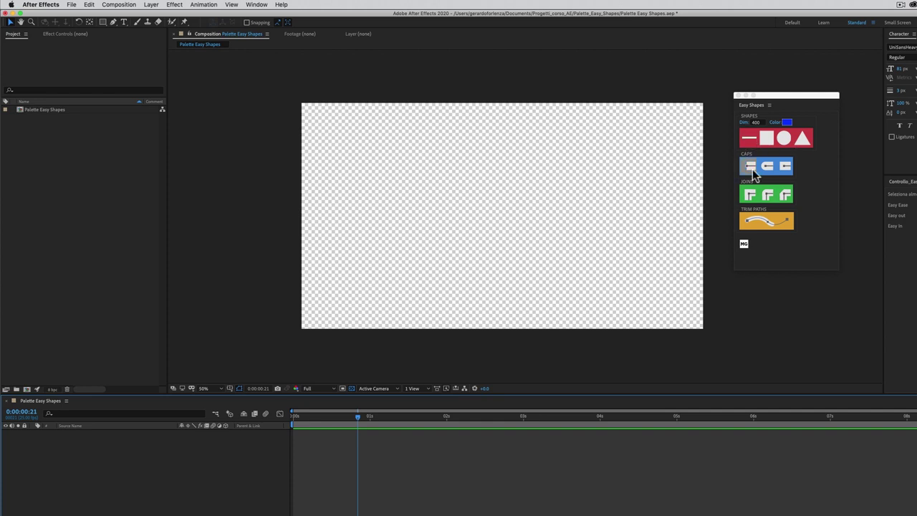
Set Dim to 600, create a blue Linea line, and widen its stroke from 10 px
{"action": "left_click", "coordinate": [753, 123]}
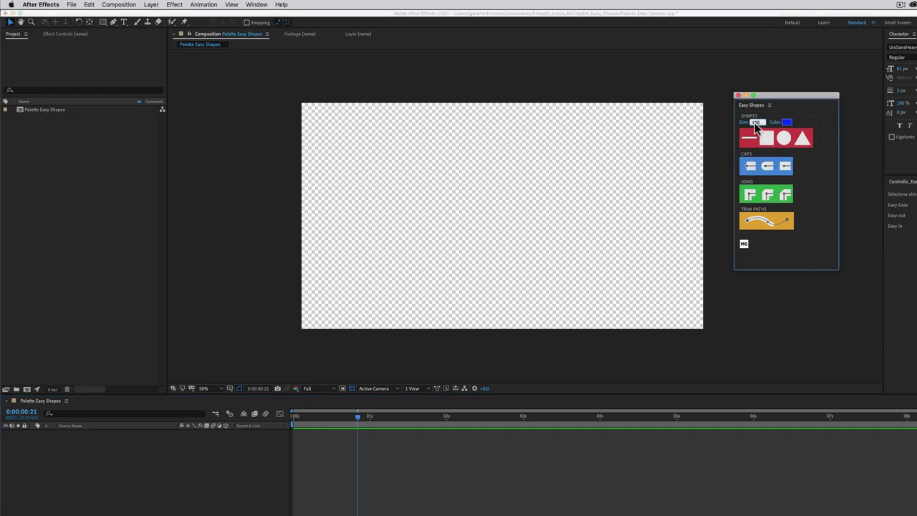
{"action": "type", "text": "60"}
{"action": "left_click", "coordinate": [749, 138]}
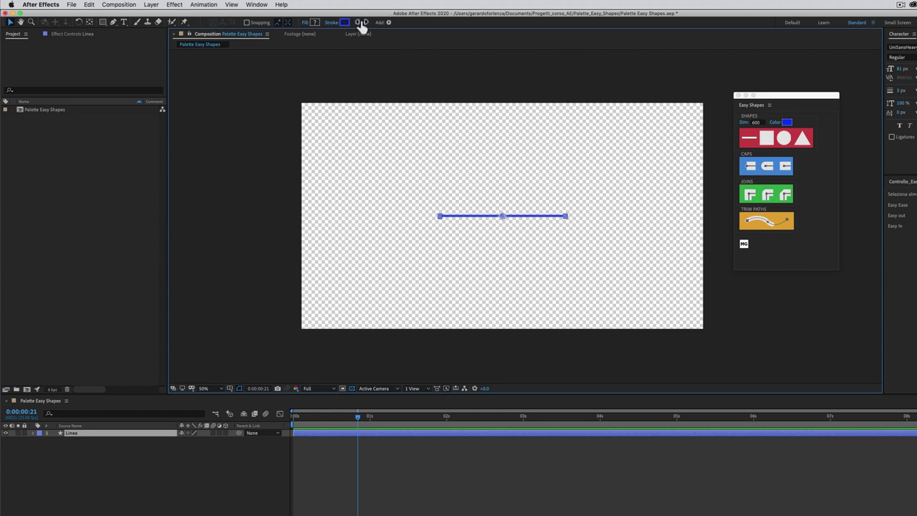
{"action": "left_click_drag", "start_coordinate": [357, 26], "coordinate": [377, 23]}
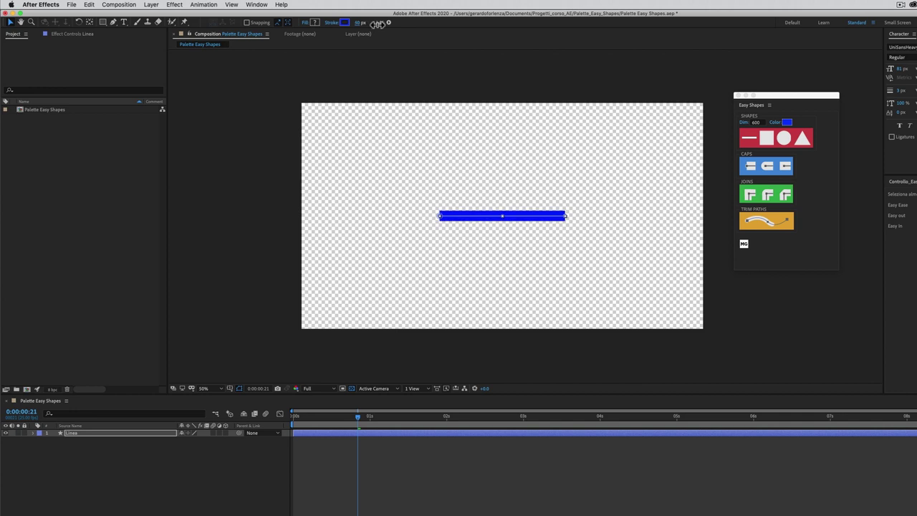
Ease the Linea stroke back to about 42 px and zoom the viewer to 200%
{"action": "left_click_drag", "start_coordinate": [378, 23], "coordinate": [374, 24]}
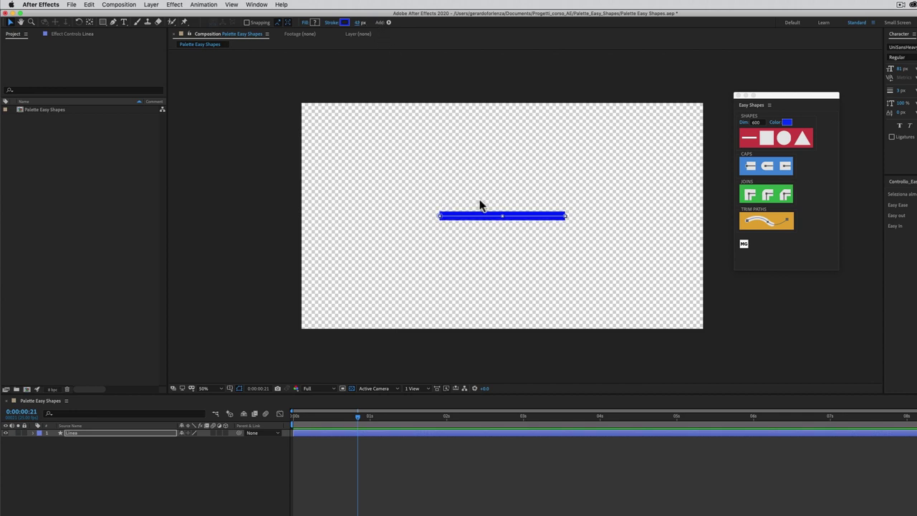
{"action": "scroll", "coordinate": [563, 220], "scroll_direction": "up", "scroll_amount": 2}
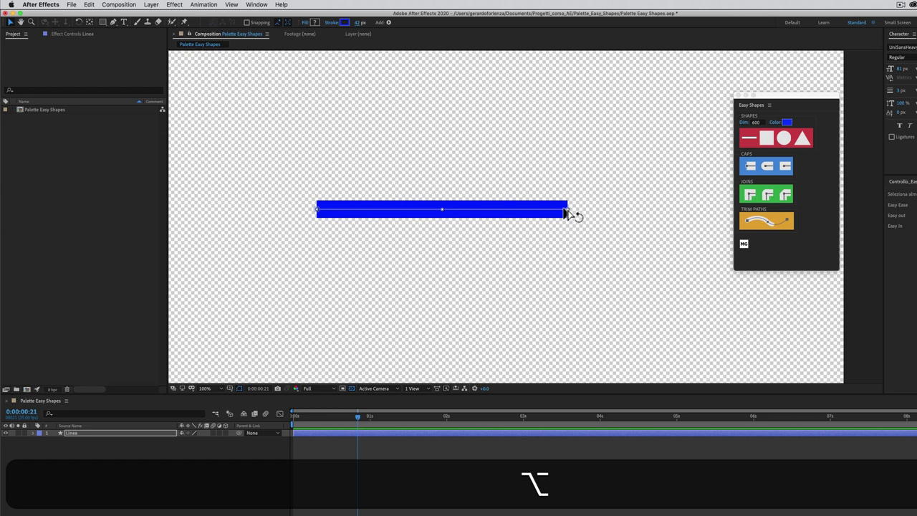
{"action": "scroll", "coordinate": [566, 214], "scroll_direction": "up", "scroll_amount": 2}
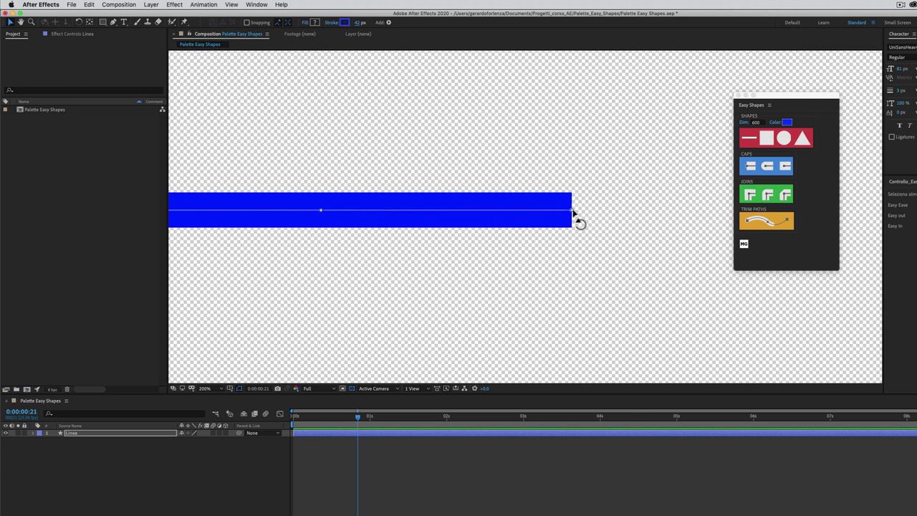
Compare butt, round and projecting caps on the line, finishing with butt caps
{"action": "left_click", "coordinate": [751, 169]}
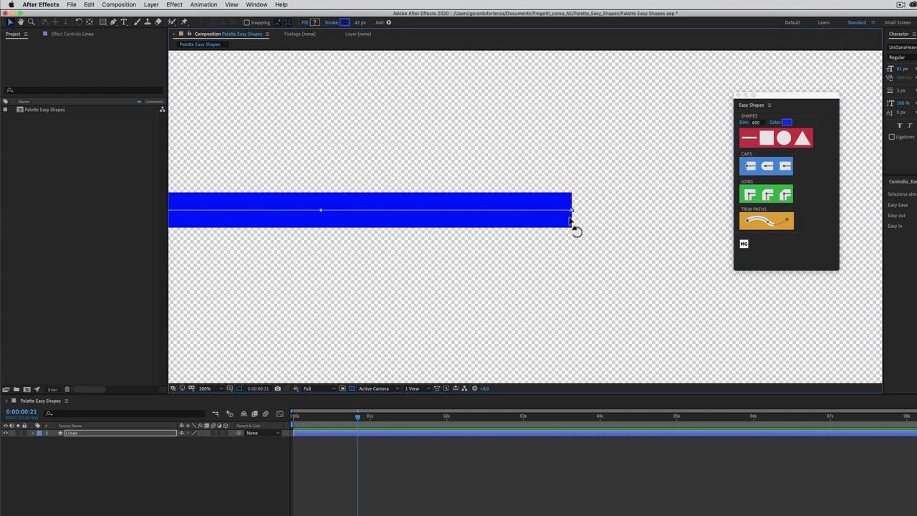
{"action": "left_click", "coordinate": [767, 169]}
{"action": "scroll", "coordinate": [571, 227], "scroll_direction": "down", "scroll_amount": 2}
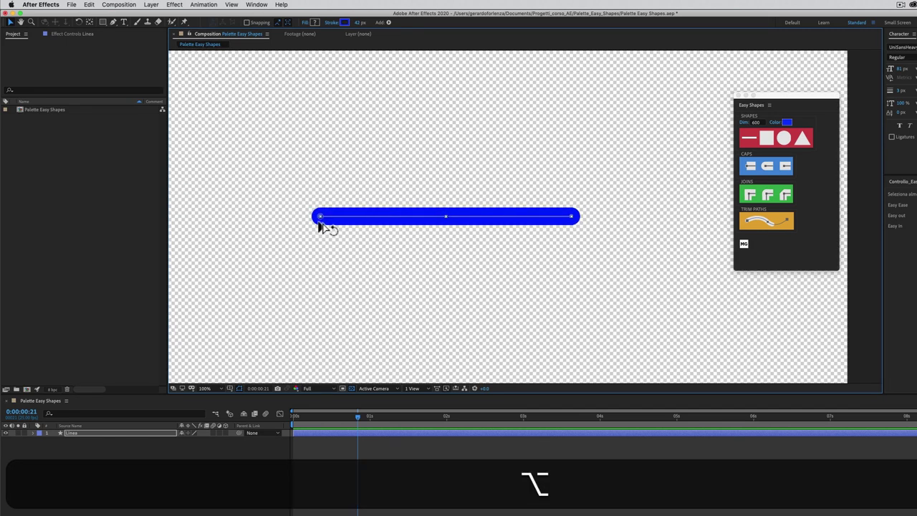
{"action": "scroll", "coordinate": [567, 225], "scroll_direction": "up", "scroll_amount": 2}
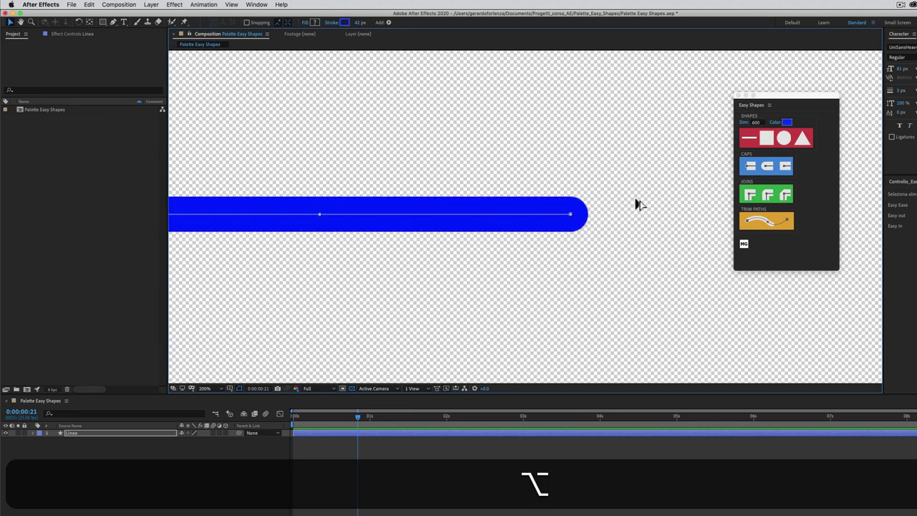
{"action": "left_click", "coordinate": [786, 168]}
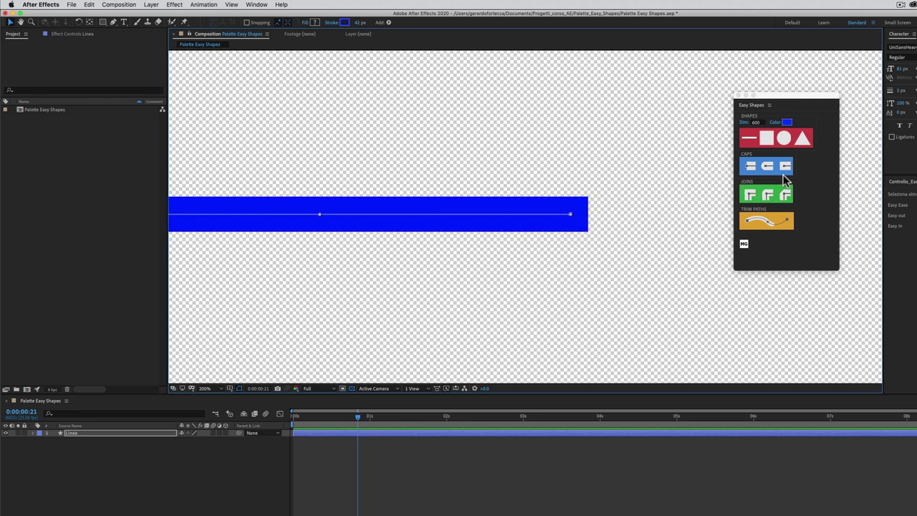
{"action": "left_click", "coordinate": [750, 167]}
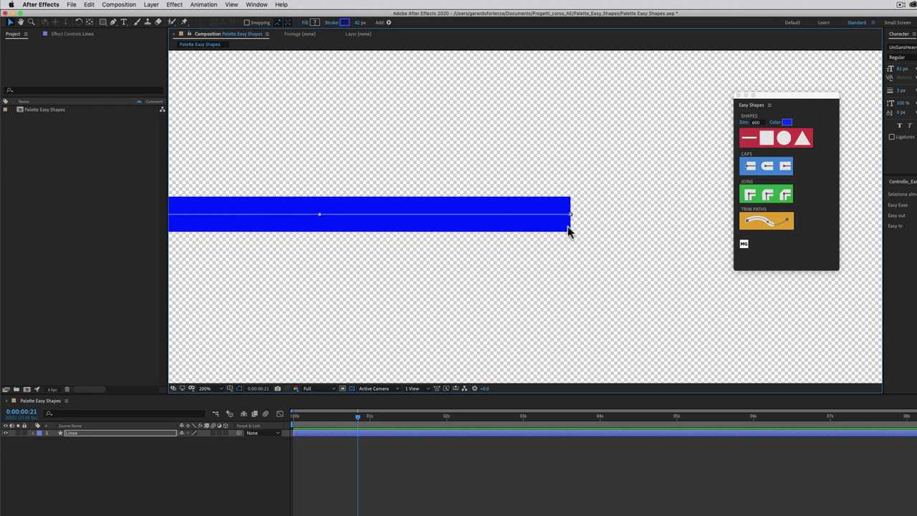
{"action": "key", "text": "space"}
{"action": "left_click_drag", "start_coordinate": [531, 246], "coordinate": [660, 244]}
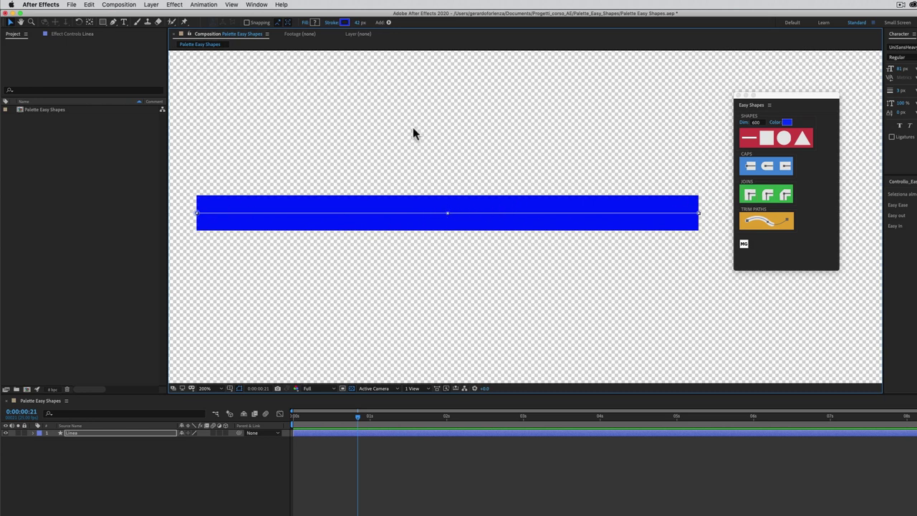
Add a vertex at the line's middle with the Pen tool and raise it into an inverted V
{"action": "left_click", "coordinate": [112, 23]}
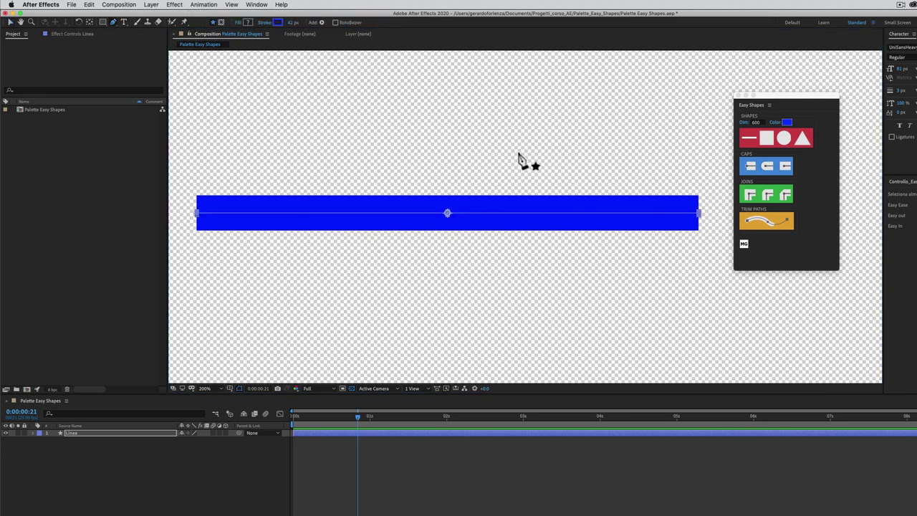
{"action": "left_click", "coordinate": [468, 212]}
{"action": "left_click_drag", "start_coordinate": [469, 213], "coordinate": [447, 121]}
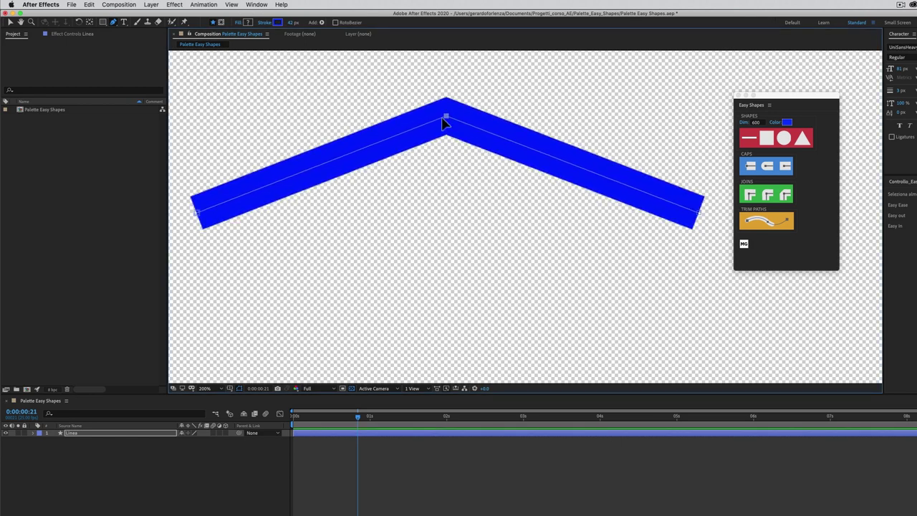
{"action": "left_click_drag", "start_coordinate": [446, 116], "coordinate": [450, 119]}
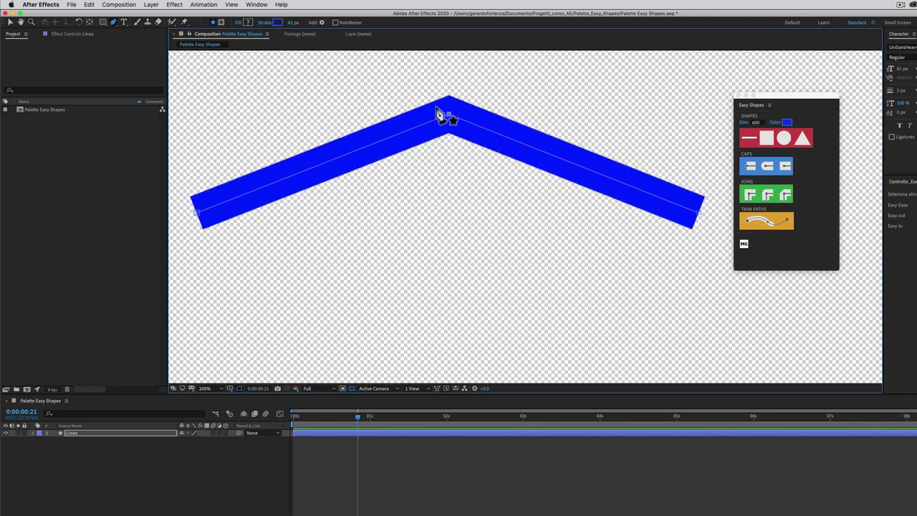
Compare miter, round and bevel joins on the V's corner, ending with a miter join
{"action": "left_click", "coordinate": [750, 195]}
{"action": "left_click", "coordinate": [765, 193]}
{"action": "left_click", "coordinate": [785, 196]}
{"action": "left_click", "coordinate": [749, 197]}
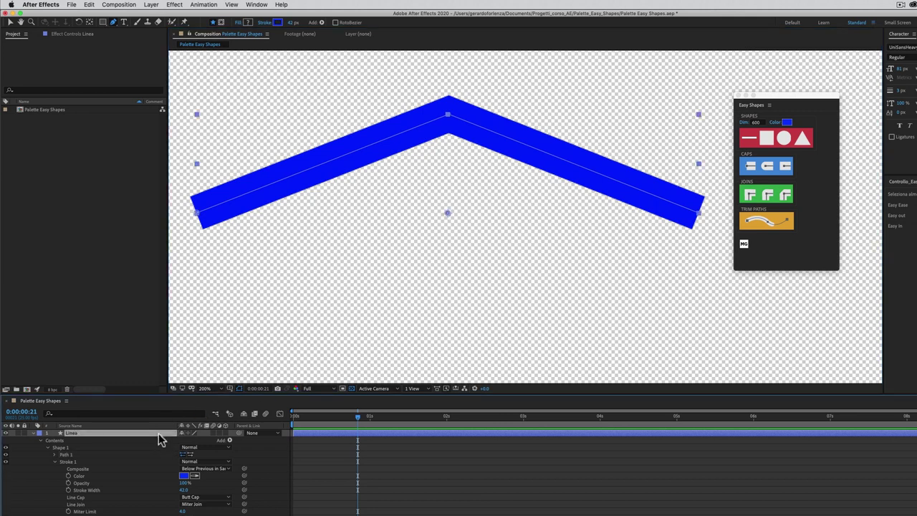
Delete the old Linea layer and recentre the empty composition in the viewer
{"action": "key", "text": "BackSpace"}
{"action": "scroll", "coordinate": [505, 299], "scroll_direction": "down", "scroll_amount": 2}
{"action": "scroll", "coordinate": [506, 299], "scroll_direction": "down", "scroll_amount": 2}
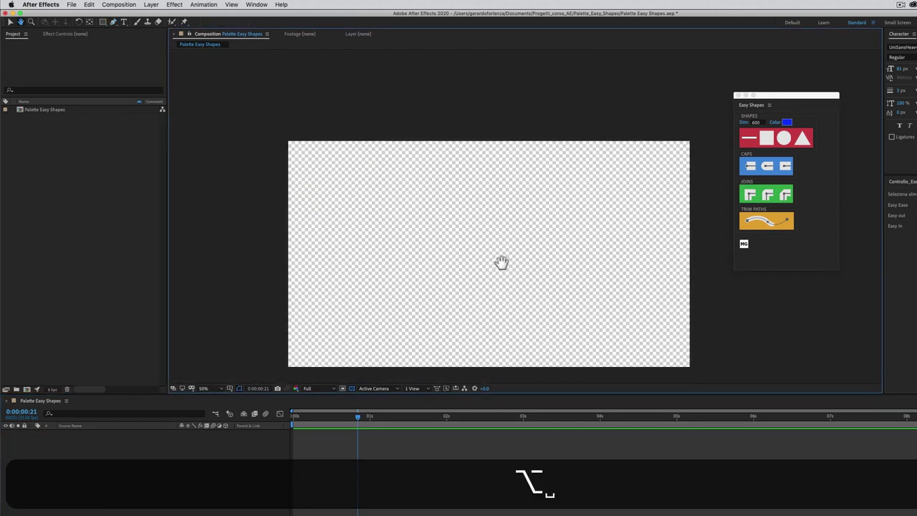
{"action": "left_click_drag", "start_coordinate": [502, 262], "coordinate": [509, 225]}
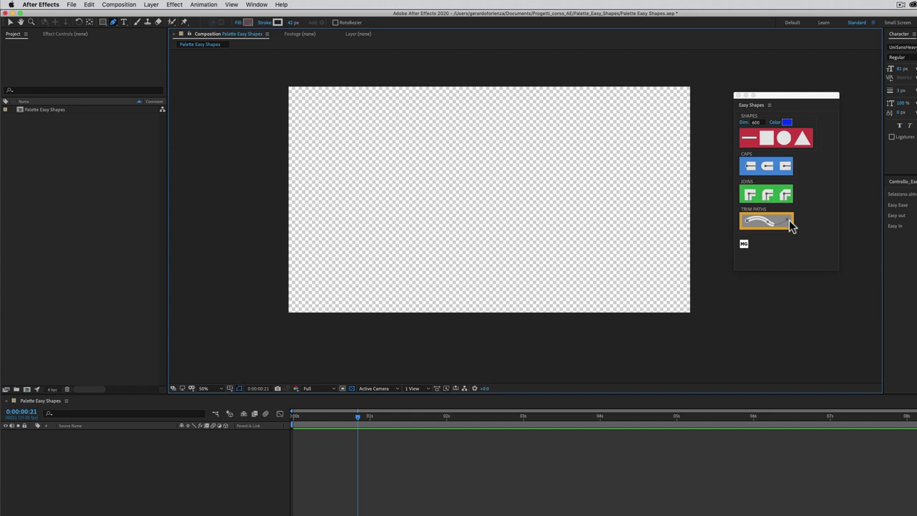
Set the Easy Shapes Dim to 1500 and add a blue horizontal Linea line
{"action": "left_click", "coordinate": [760, 123]}
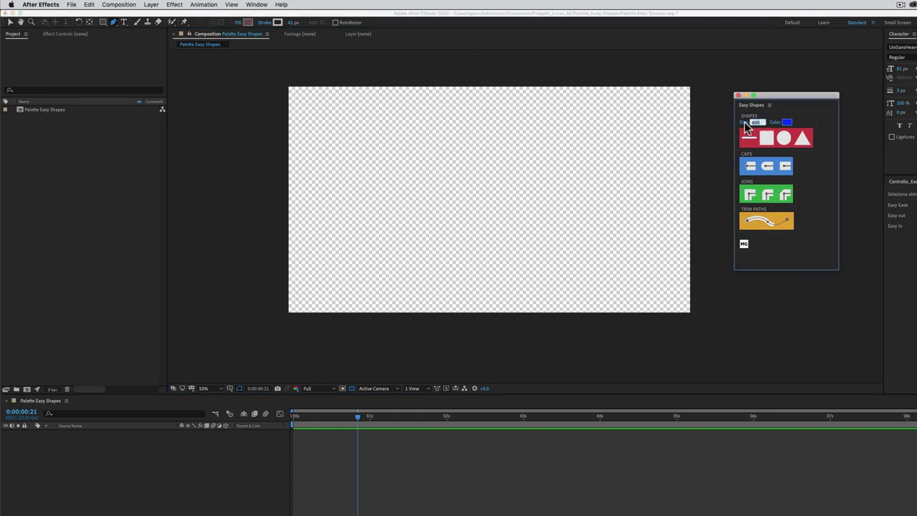
{"action": "type", "text": "150"}
{"action": "left_click", "coordinate": [750, 137]}
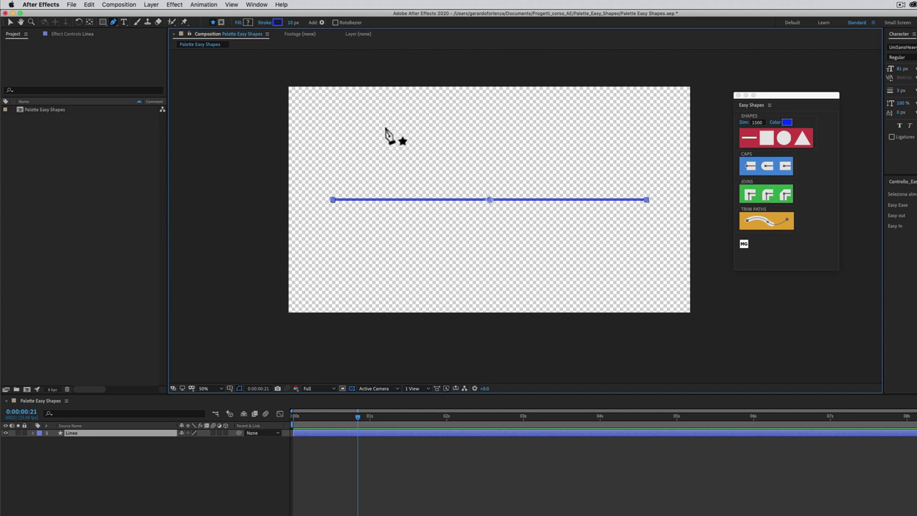
Raise a middle vertex into an arch and lower a right vertex, smoothing the handles into an S-curve
{"action": "left_click", "coordinate": [442, 200]}
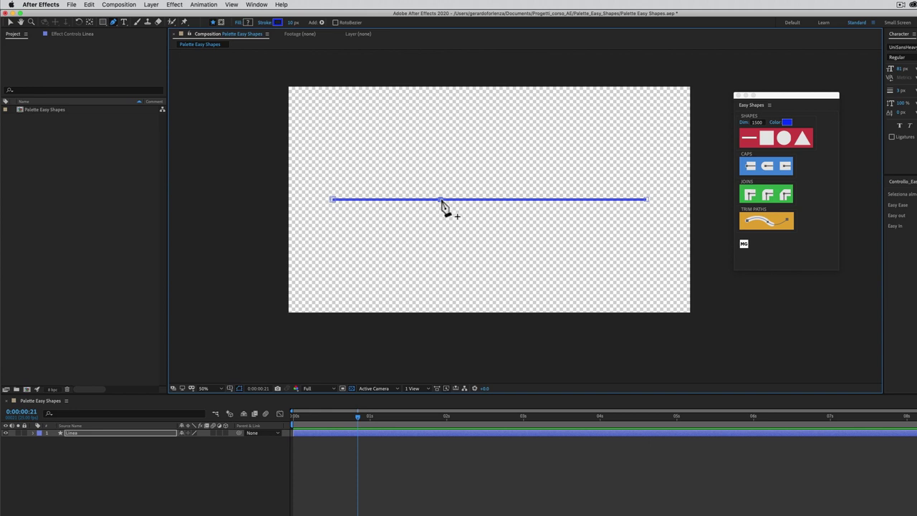
{"action": "mouse_move", "coordinate": [442, 202]}
{"action": "left_mouse_down"}
{"action": "mouse_move", "coordinate": [477, 203]}
{"action": "mouse_move", "coordinate": [491, 185]}
{"action": "left_mouse_up"}
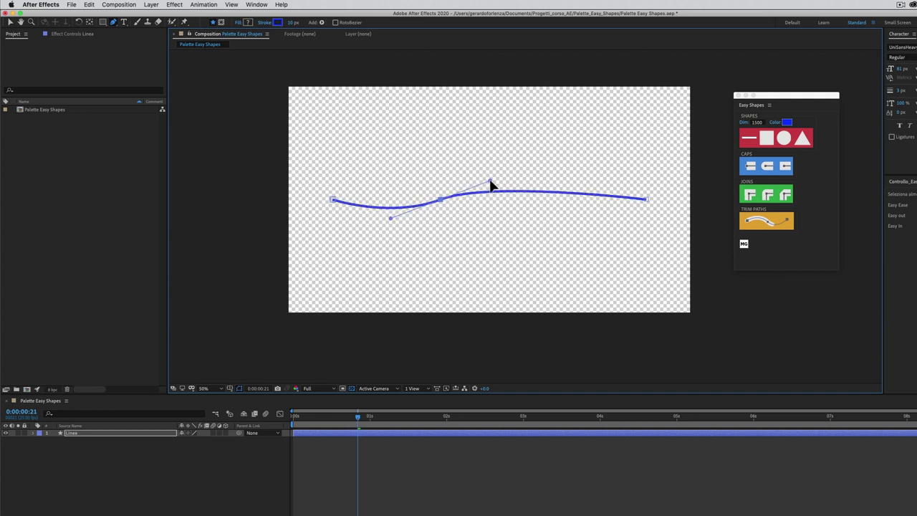
{"action": "left_click_drag", "start_coordinate": [492, 185], "coordinate": [497, 201]}
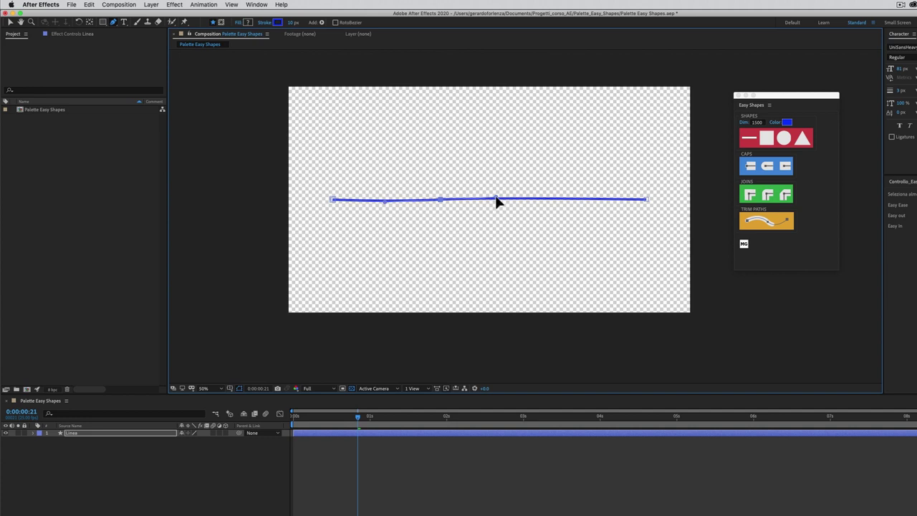
{"action": "left_click_drag", "start_coordinate": [440, 199], "coordinate": [440, 150]}
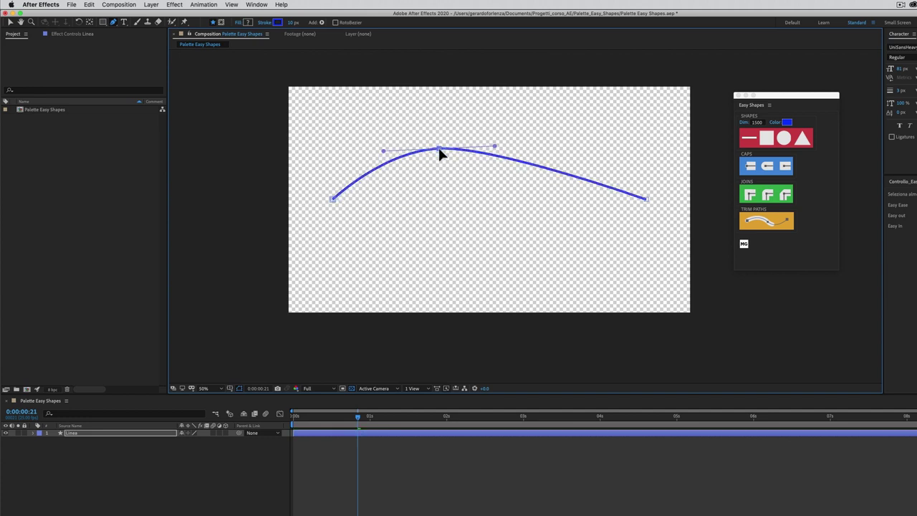
{"action": "left_click", "coordinate": [563, 174]}
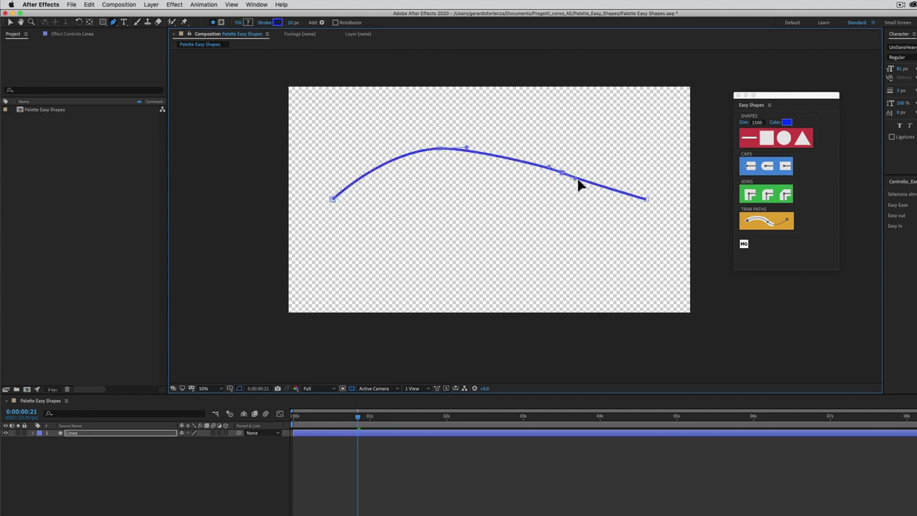
{"action": "mouse_move", "coordinate": [562, 174]}
{"action": "left_mouse_down"}
{"action": "mouse_move", "coordinate": [549, 236]}
{"action": "mouse_move", "coordinate": [499, 239]}
{"action": "left_mouse_up"}
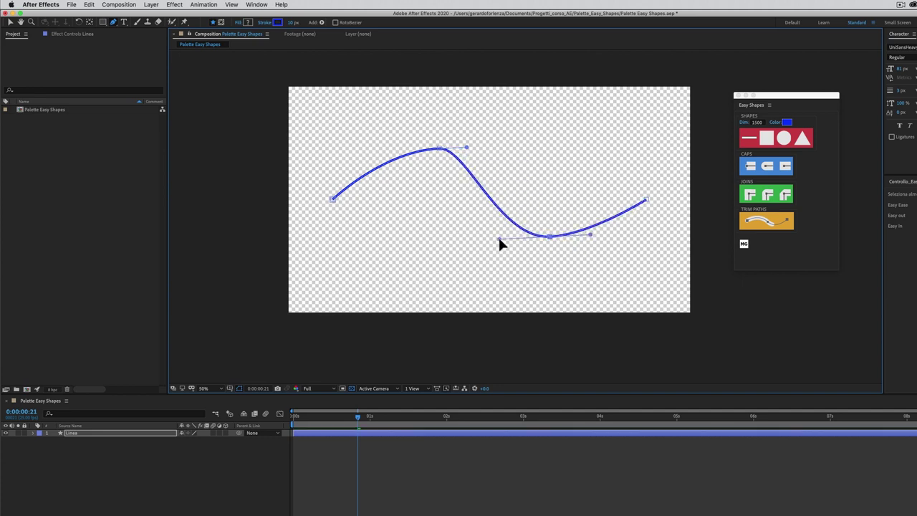
{"action": "left_click_drag", "start_coordinate": [467, 147], "coordinate": [491, 148]}
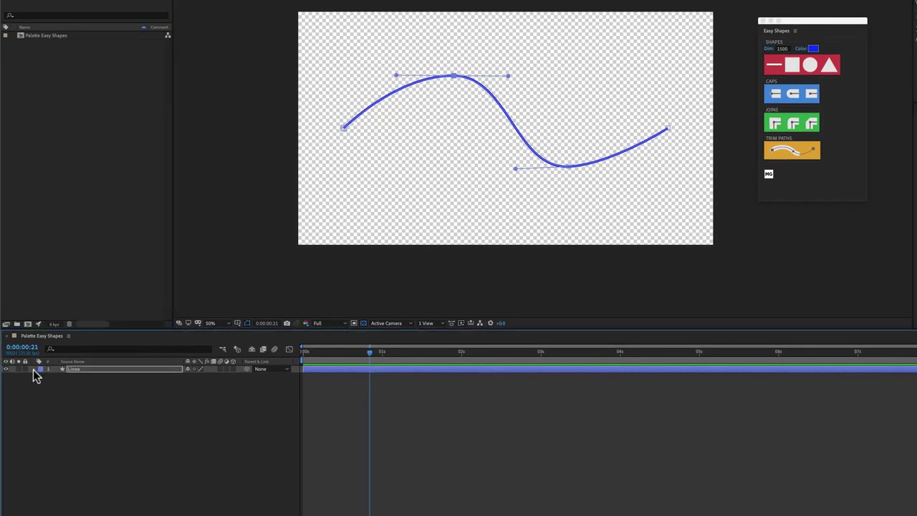
Expand the Linea layer and browse the shape operations list without adding anything
{"action": "left_click", "coordinate": [33, 369]}
{"action": "left_click", "coordinate": [237, 376]}
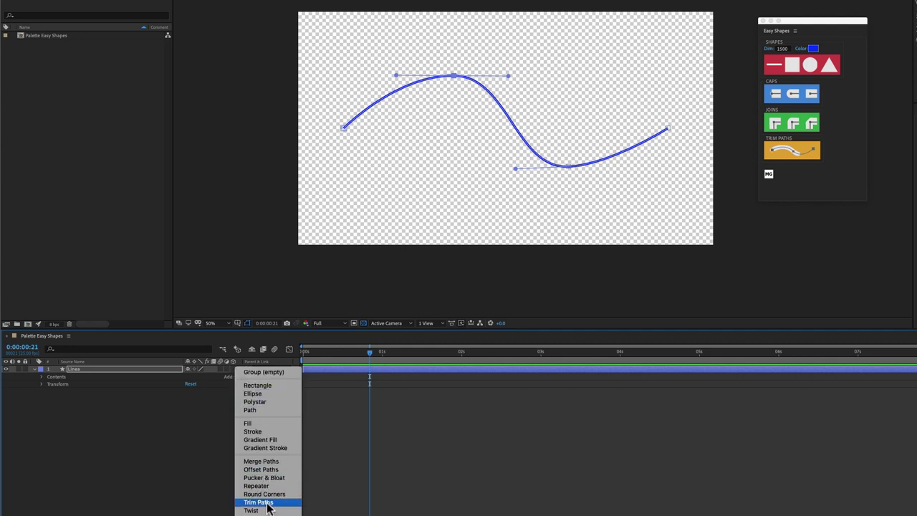
{"action": "left_click", "coordinate": [93, 458]}
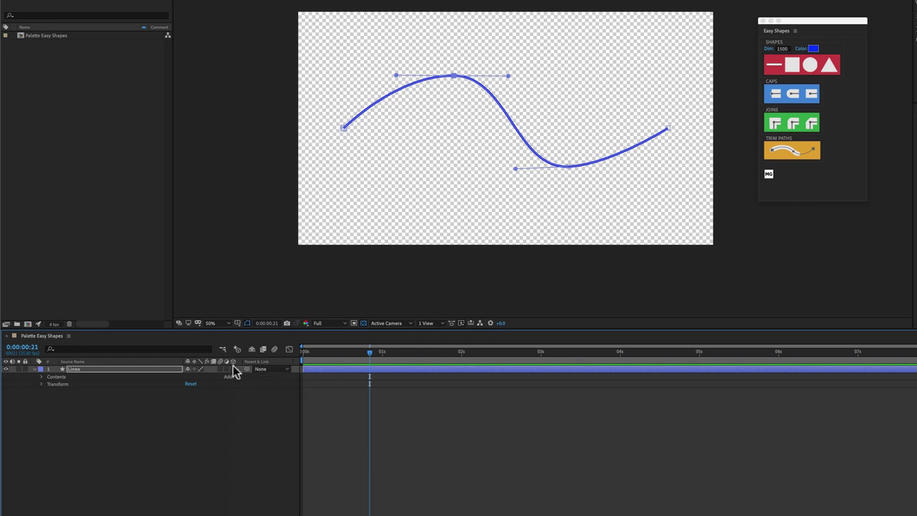
Apply animated Trim Paths from Easy Shapes and expand Contents and Trim Paths 1
{"action": "left_click", "coordinate": [782, 153]}
{"action": "left_click", "coordinate": [42, 378]}
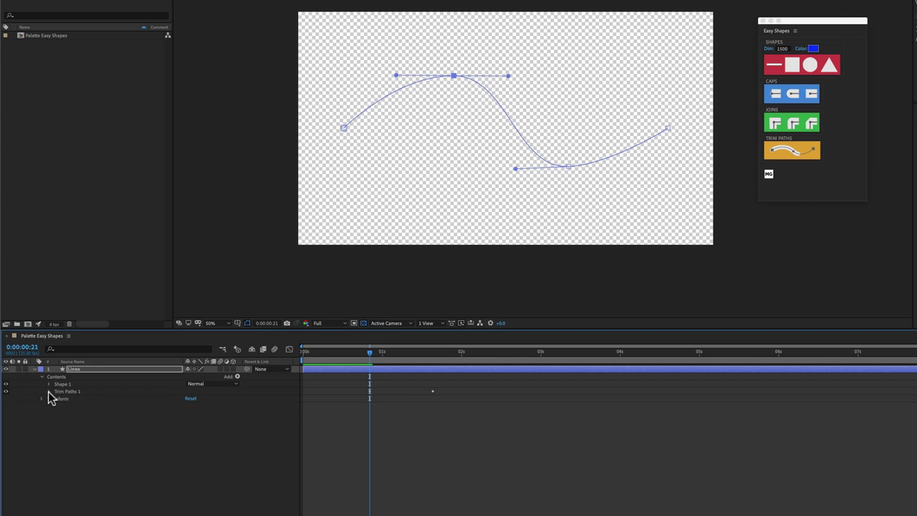
{"action": "left_click", "coordinate": [49, 392]}
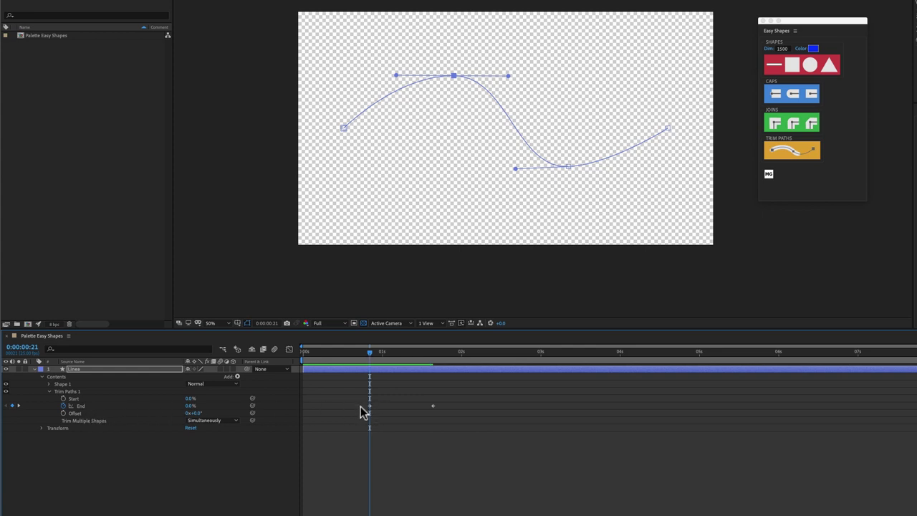
End the work area near two seconds, preview the line drawing on, and keyframe End at 100%
{"action": "left_click_drag", "start_coordinate": [370, 356], "coordinate": [467, 353]}
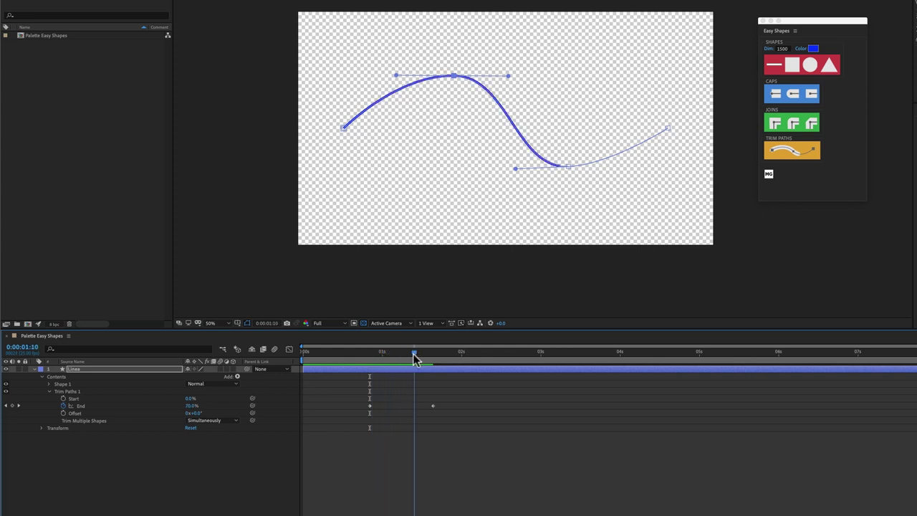
{"action": "key", "text": "n"}
{"action": "key", "text": "space"}
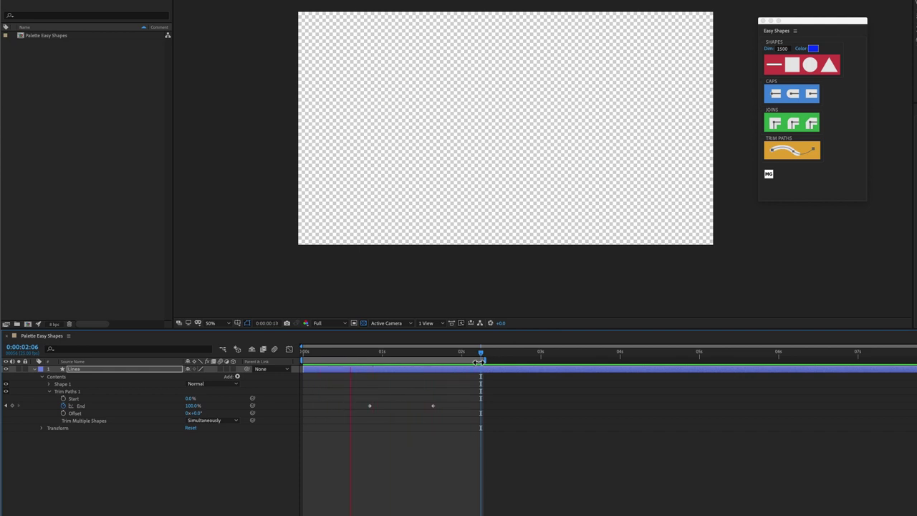
{"action": "left_click_drag", "start_coordinate": [470, 351], "coordinate": [465, 361]}
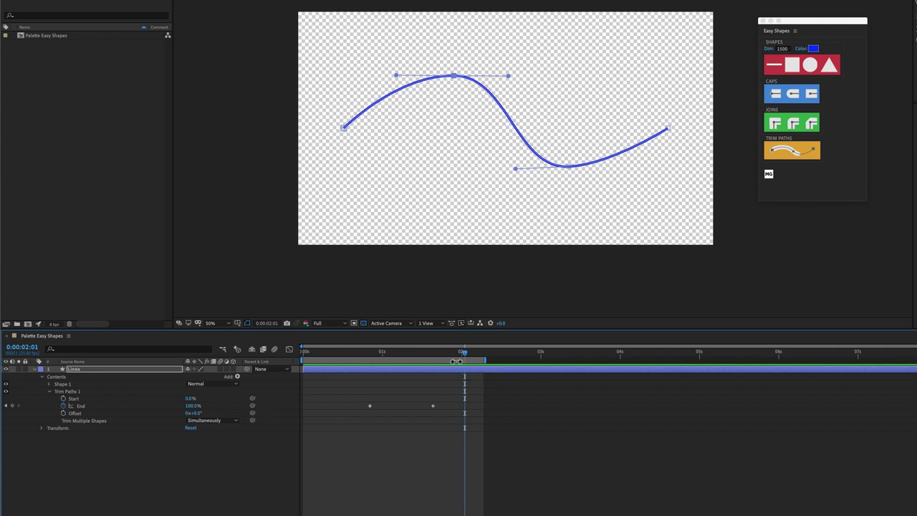
{"action": "left_click", "coordinate": [793, 154]}
Delete Trim Paths 1 from Linea and return the current time to about 0:00:00:20
{"action": "left_click", "coordinate": [68, 392]}
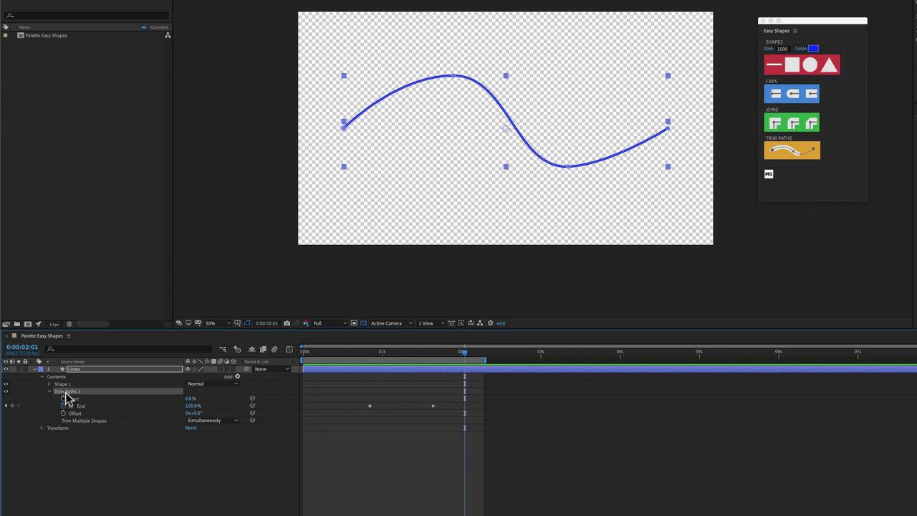
{"action": "key", "text": "BackSpace"}
{"action": "left_click_drag", "start_coordinate": [464, 352], "coordinate": [364, 361]}
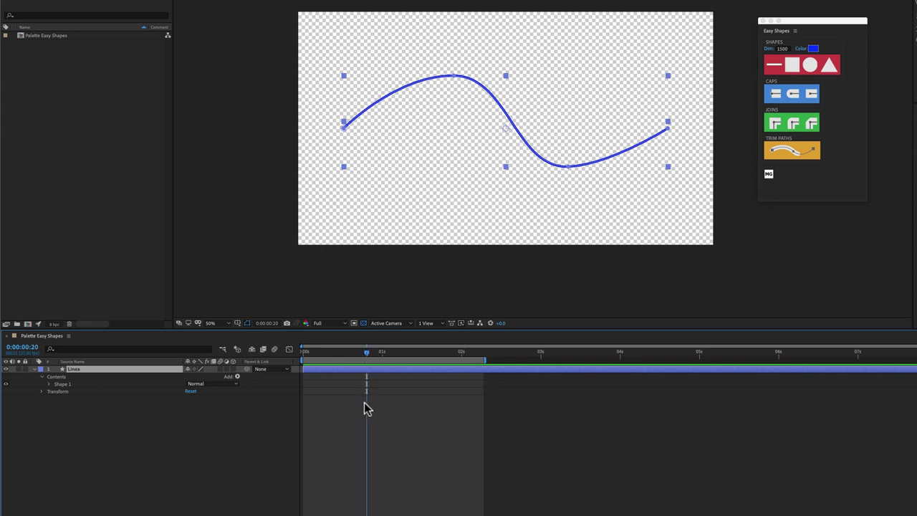
{"action": "key", "text": "alt"}
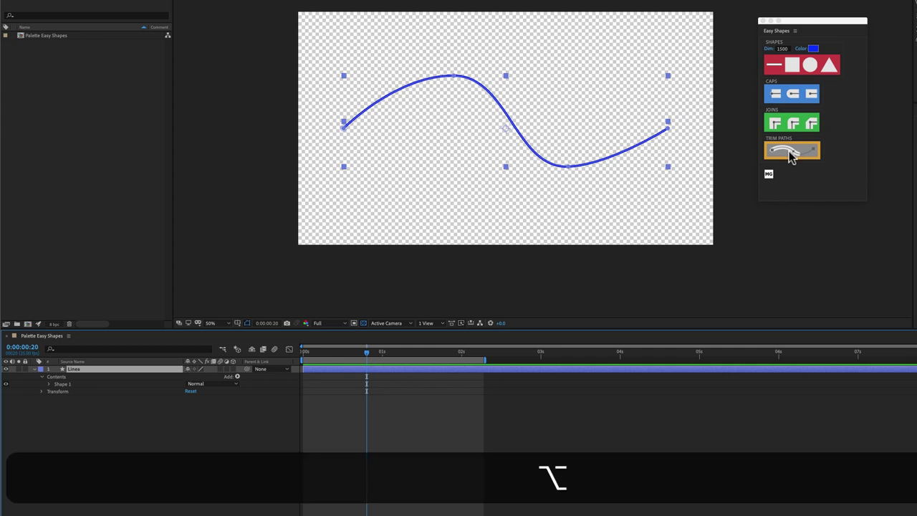
Add Trim Paths keyframing both Start and End, expand Trim Paths 1, and preview it
{"action": "left_click", "coordinate": [792, 156], "text": "alt"}
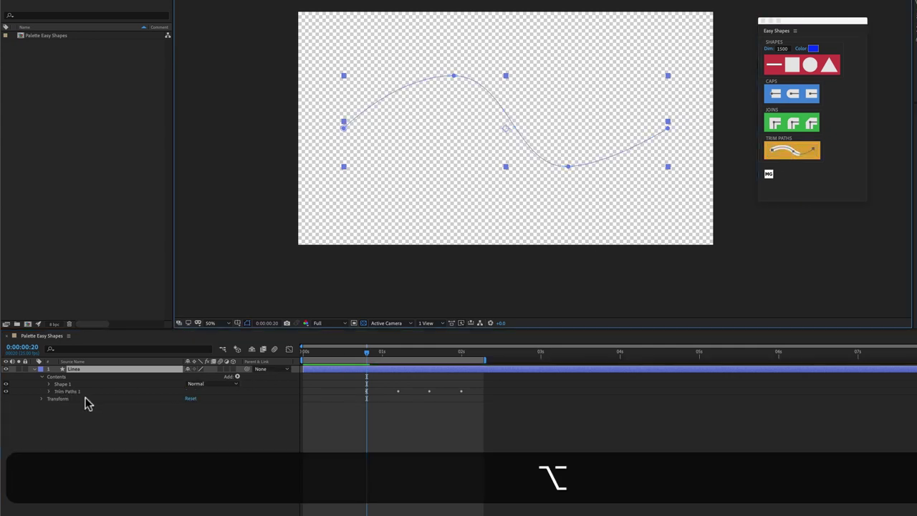
{"action": "left_click", "coordinate": [48, 392]}
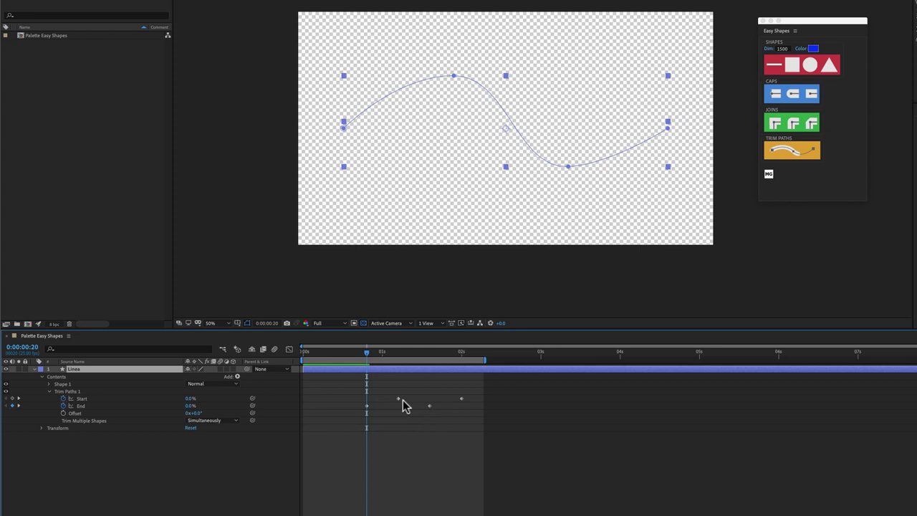
{"action": "mouse_move", "coordinate": [463, 400]}
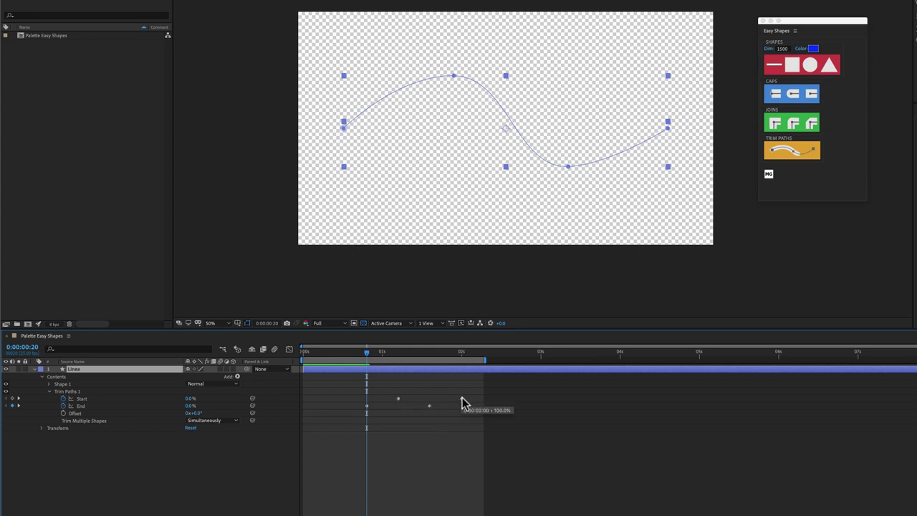
{"action": "key", "text": "space"}
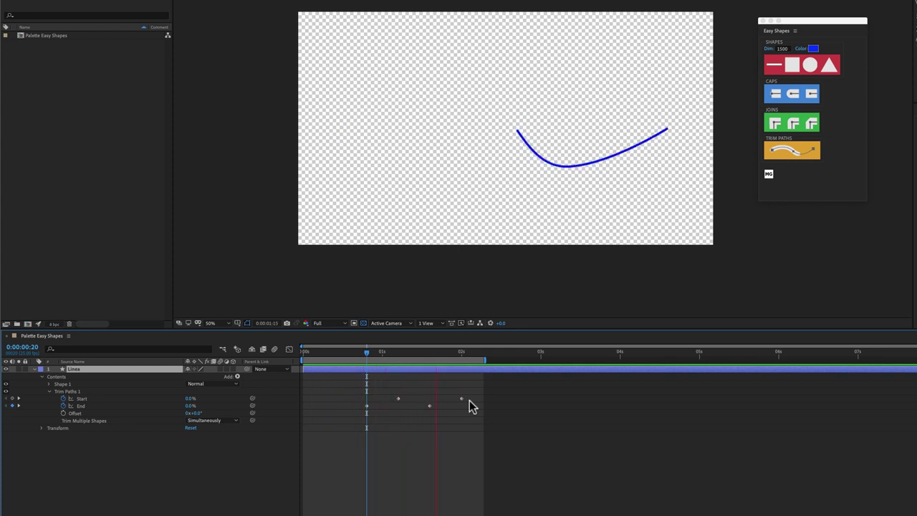
{"action": "key", "text": "space"}
Shift both Start keyframes later to about 0:00:01:12 so the stroke draws on then wipes away
{"action": "left_click_drag", "start_coordinate": [474, 386], "coordinate": [376, 405]}
{"action": "left_click_drag", "start_coordinate": [356, 359], "coordinate": [385, 352]}
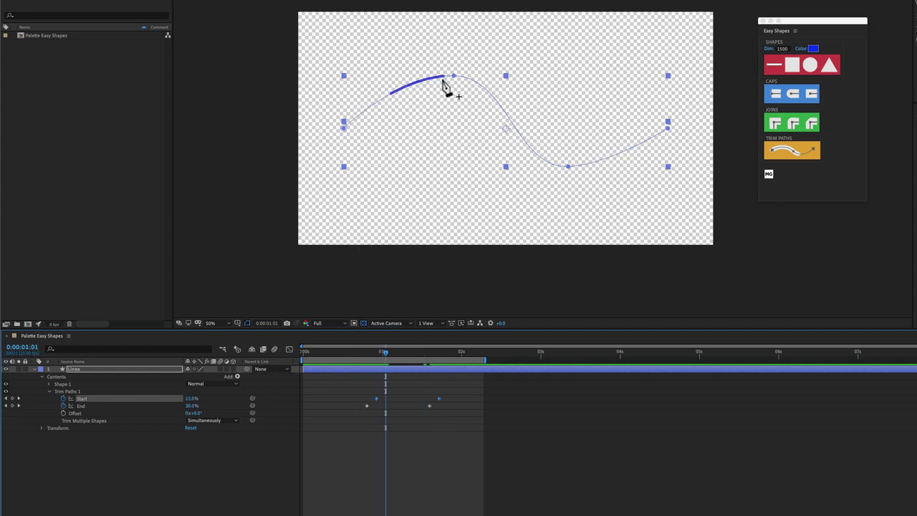
{"action": "key", "text": "space"}
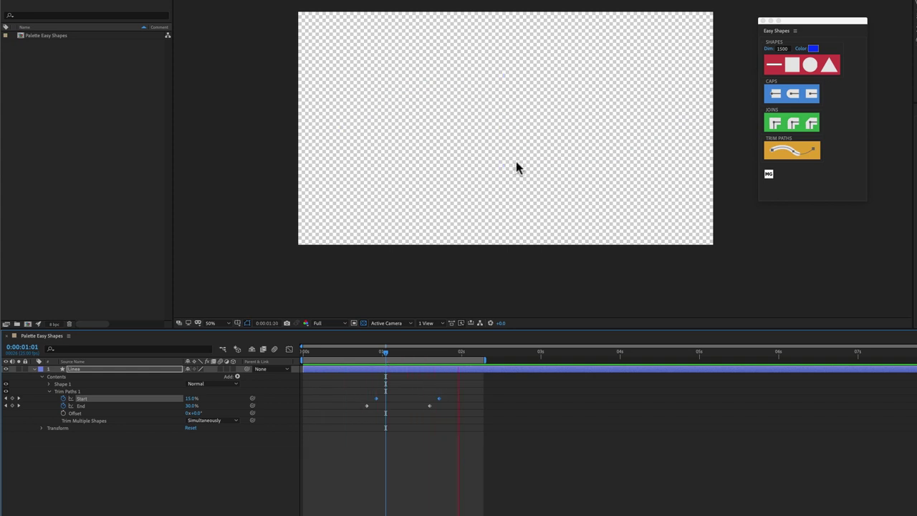
{"action": "key", "text": "space"}
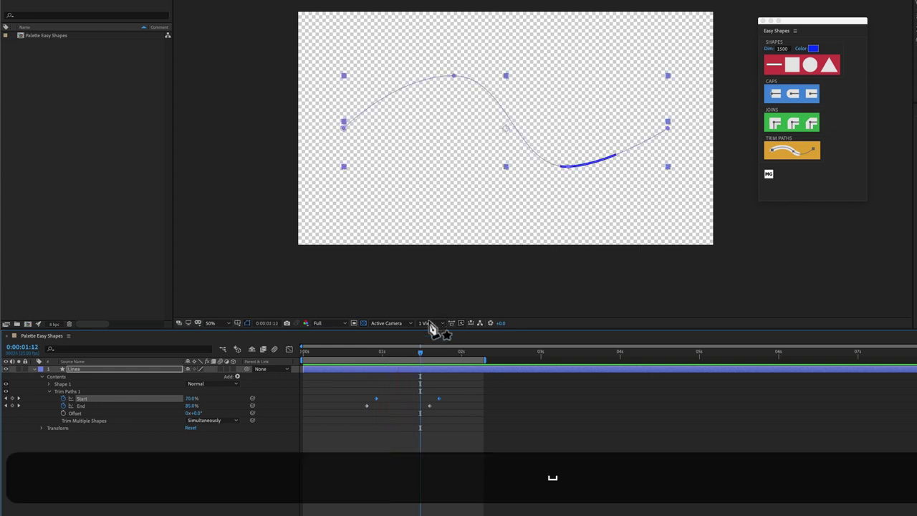
{"action": "left_click_drag", "start_coordinate": [375, 398], "coordinate": [419, 399]}
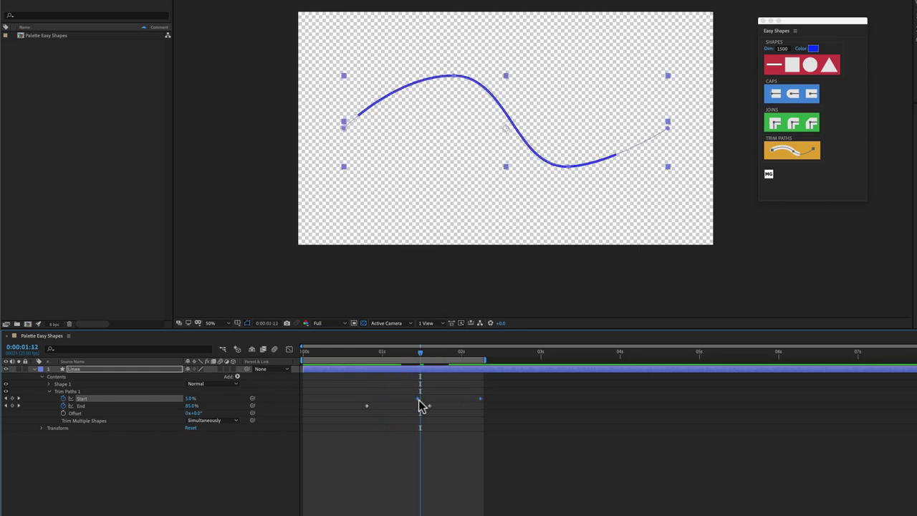
{"action": "key", "text": "space"}
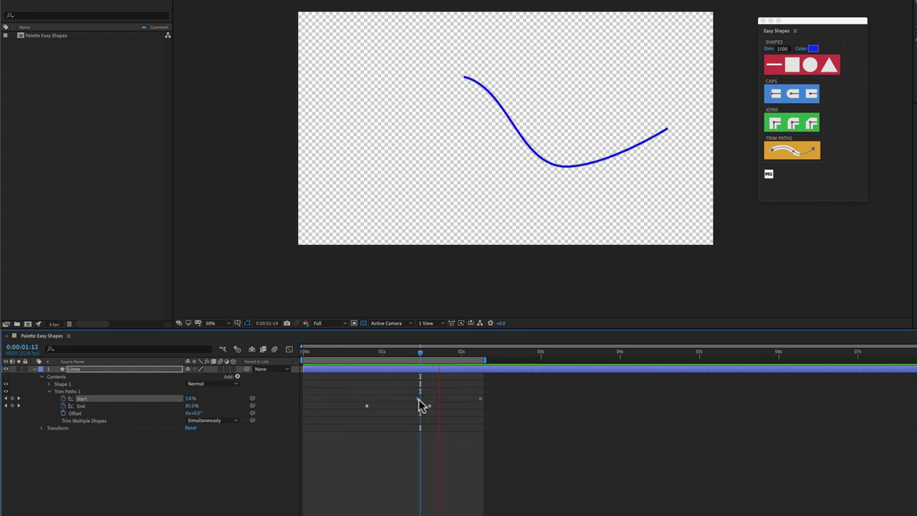